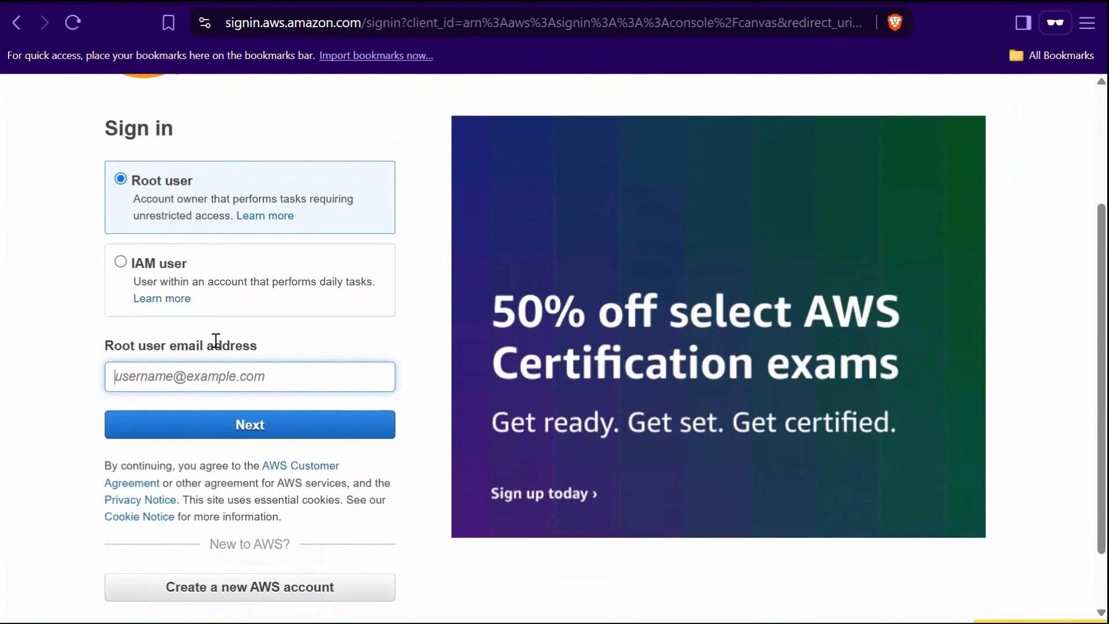
# Sign in to the AWS console as root user with the account's email address and password.
pyautogui.hotkey('ctrl', 'v')
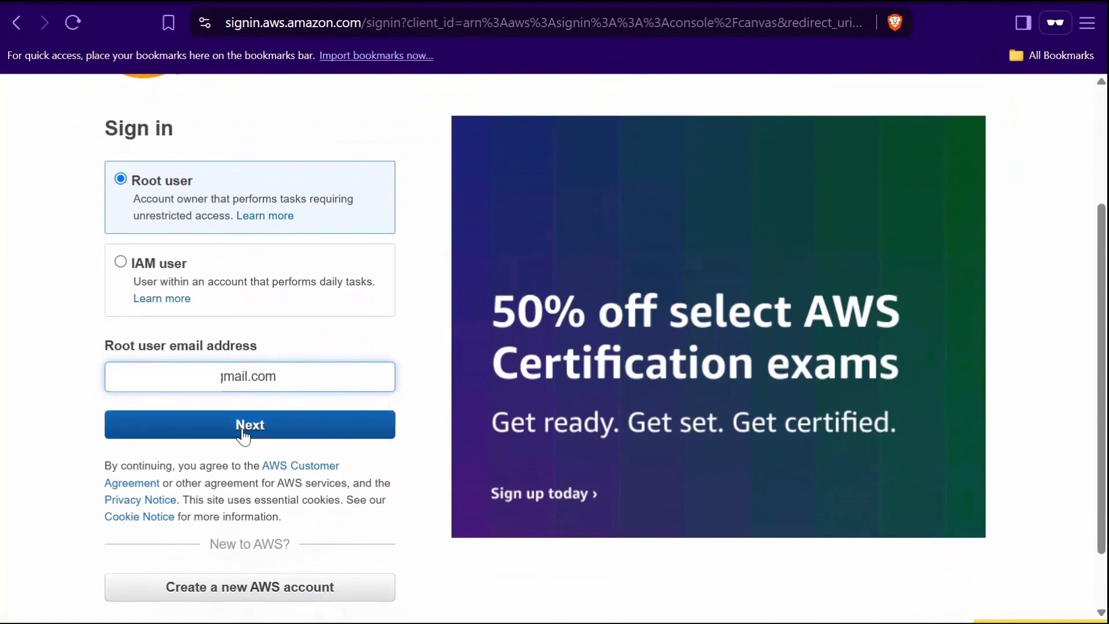
pyautogui.click(245, 434)
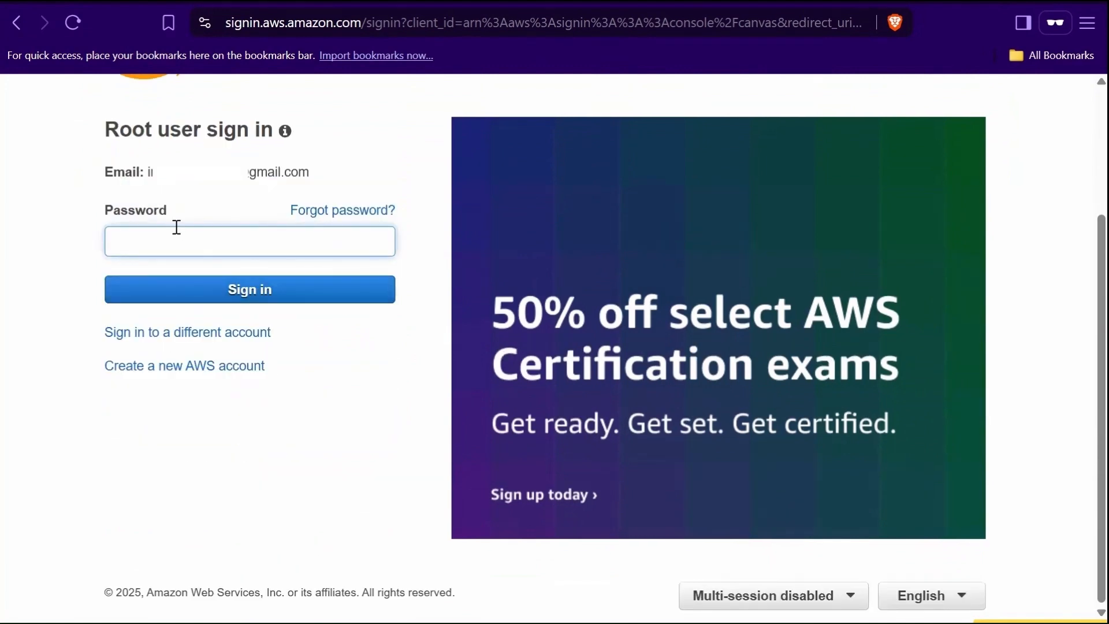
pyautogui.write('•••••••••••')
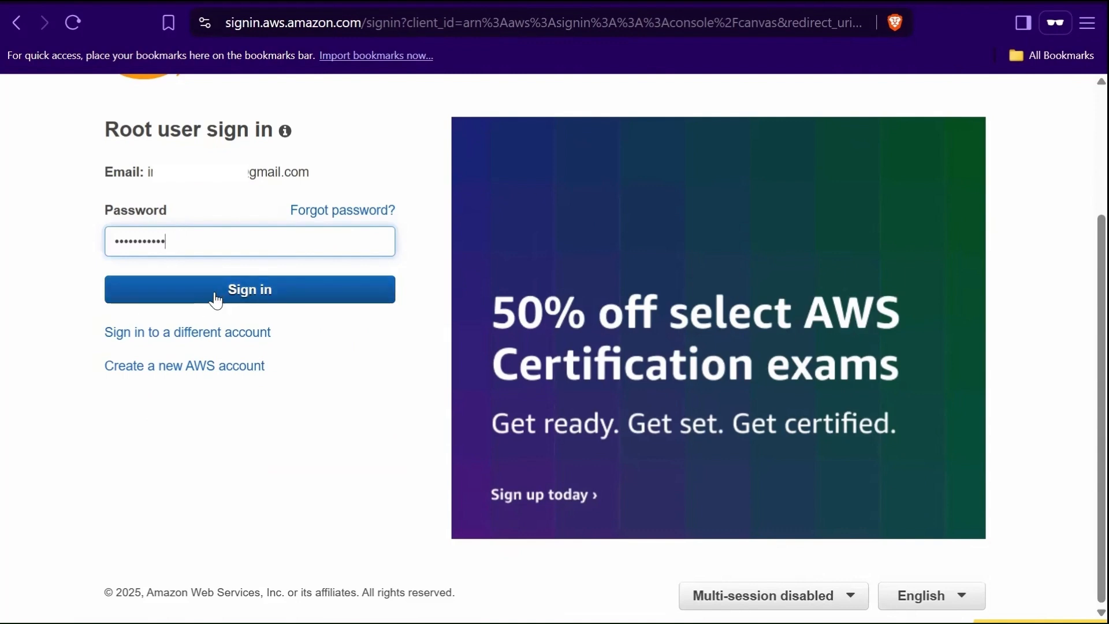
pyautogui.click(244, 293)
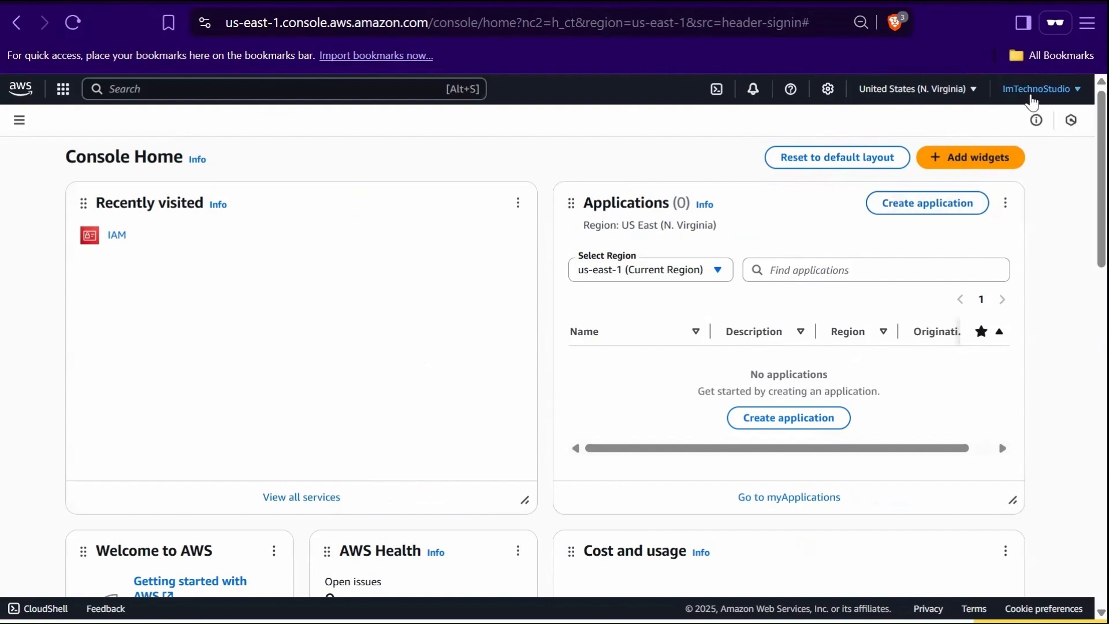
# Open the root account's security credentials at the multi-factor authentication section.
pyautogui.click(1026, 99)
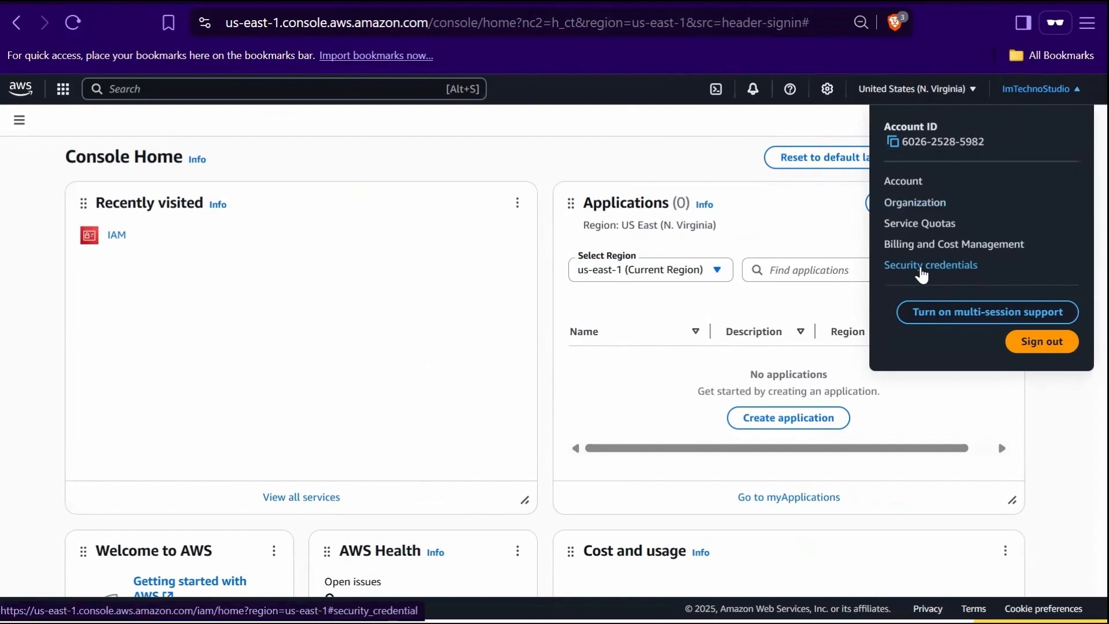
pyautogui.click(924, 266)
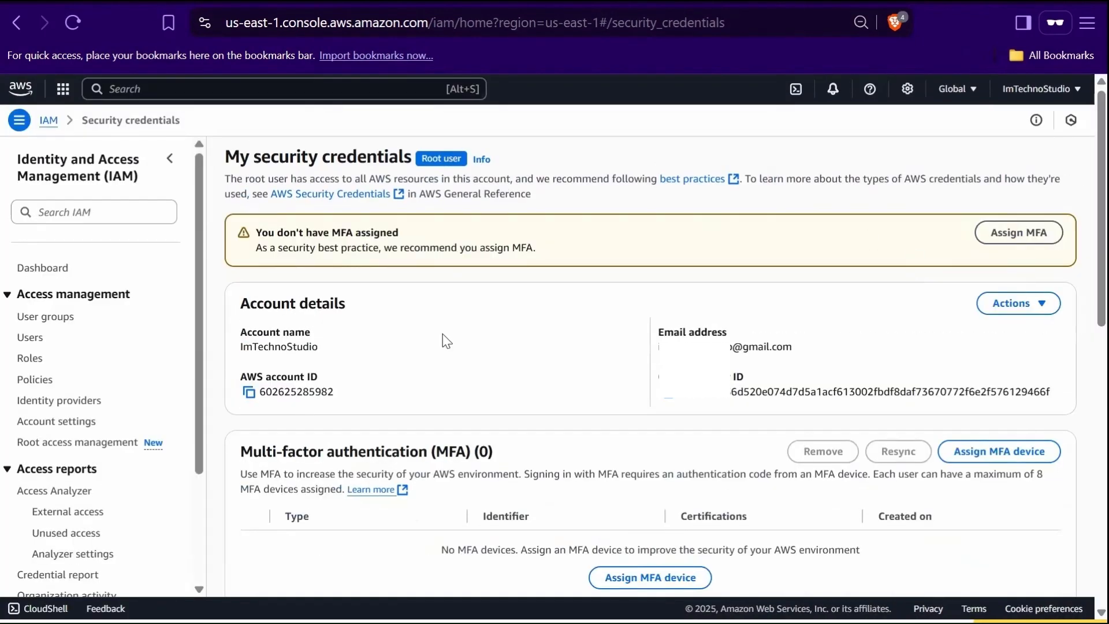
pyautogui.scroll(-2, 444, 341)
pyautogui.scroll(-1, 437, 341)
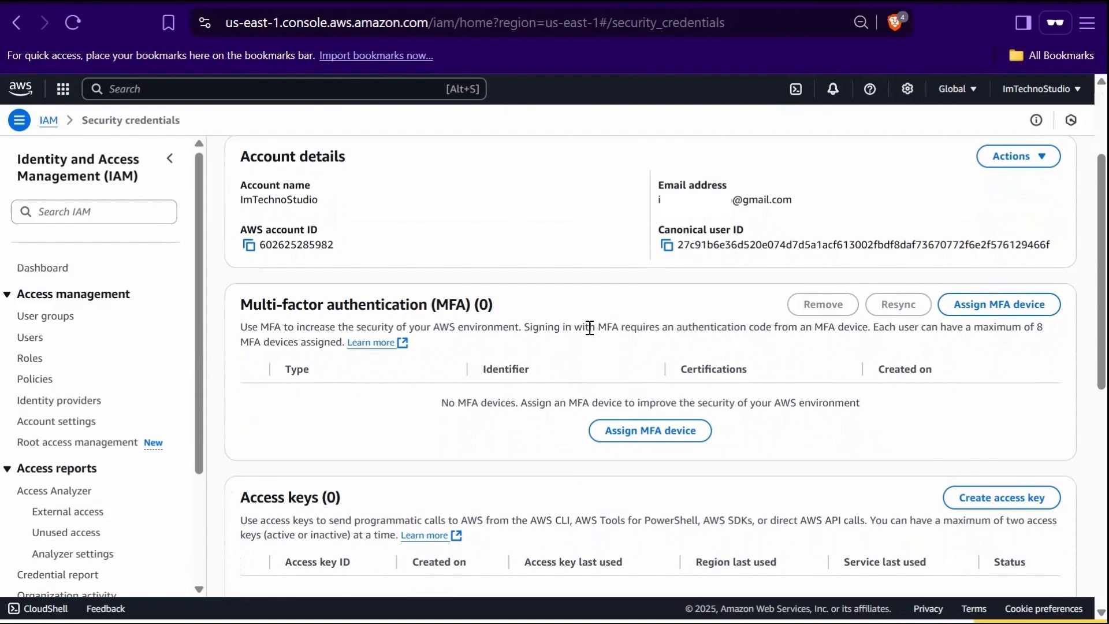
# Start assigning an MFA device named MFA, choose Authenticator app as the device option, and continue to device setup.
pyautogui.click(998, 309)
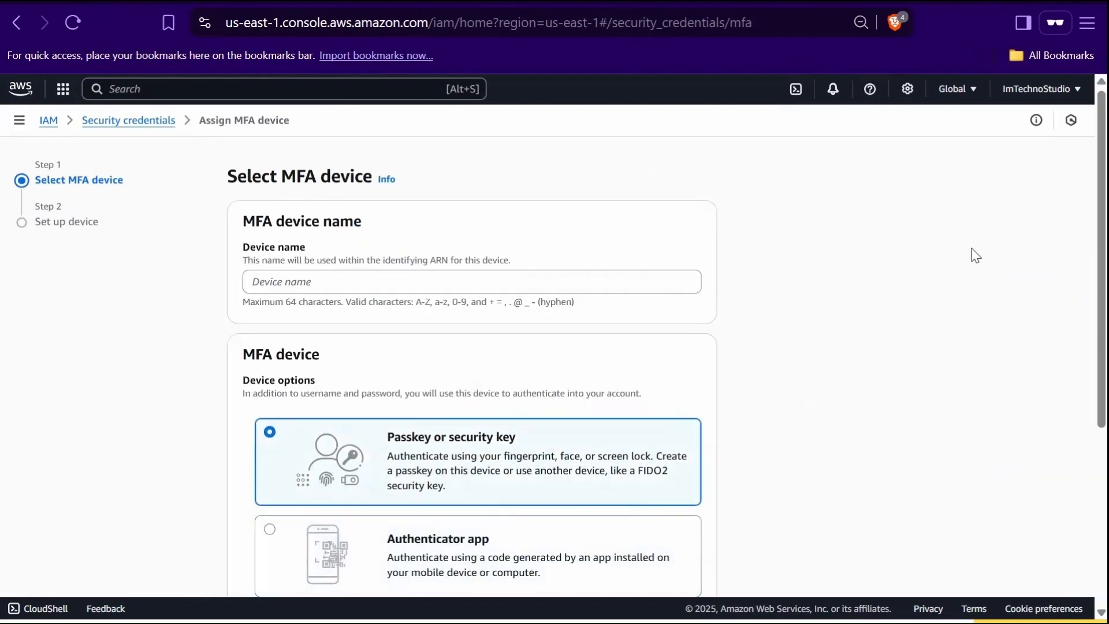
pyautogui.scroll(-1, 369, 260)
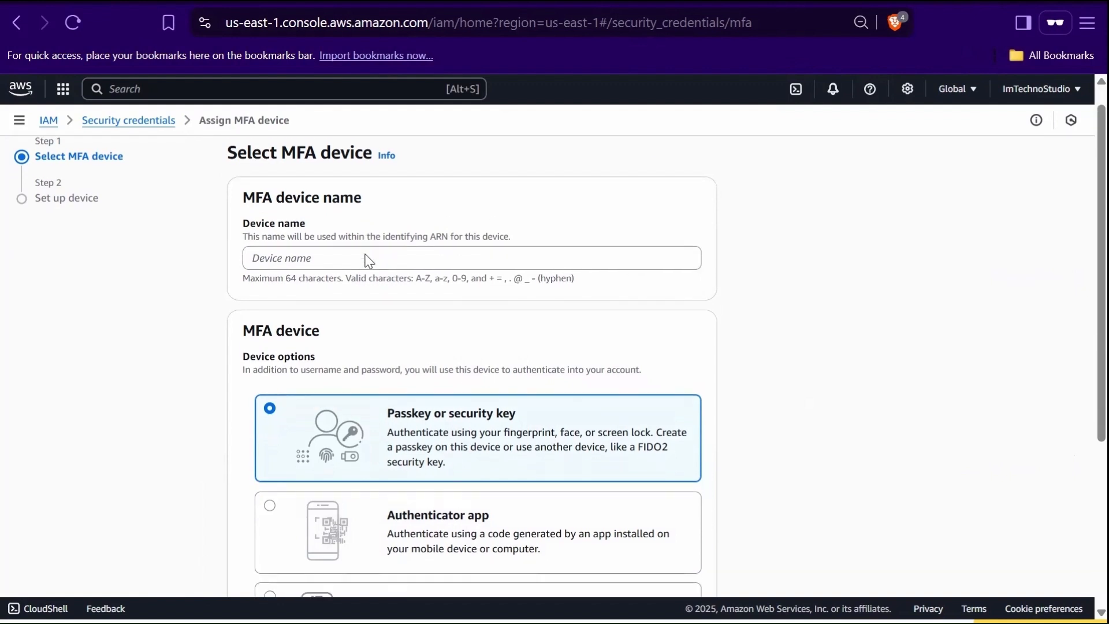
pyautogui.click(338, 226)
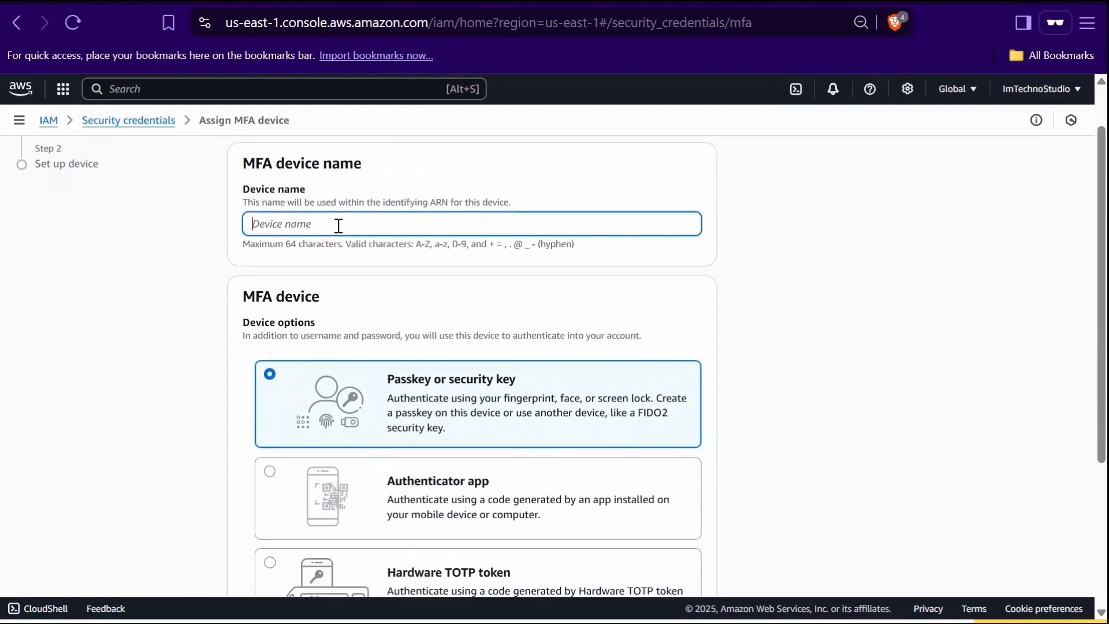
pyautogui.write('MFA')
pyautogui.scroll(1, 373, 286)
pyautogui.scroll(-3, 375, 310)
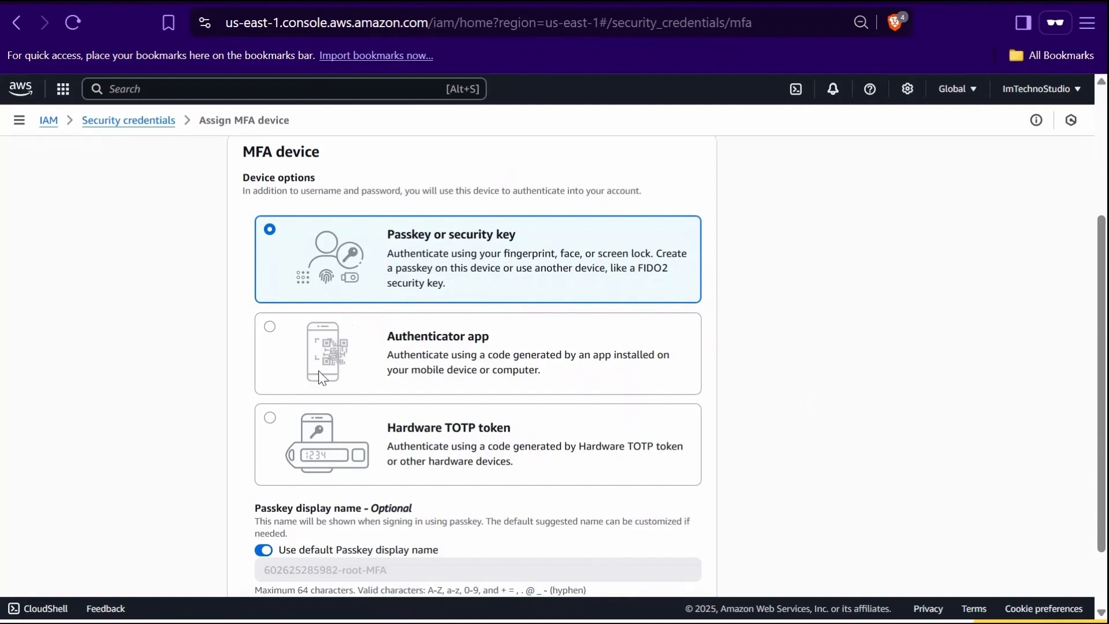
pyautogui.click(271, 327)
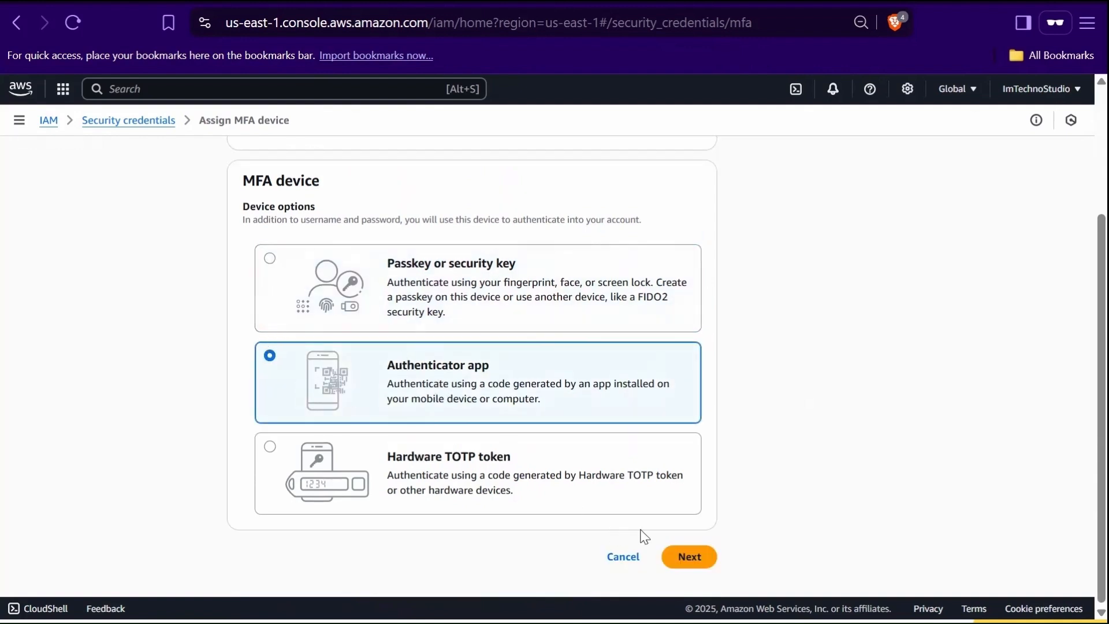
pyautogui.click(690, 557)
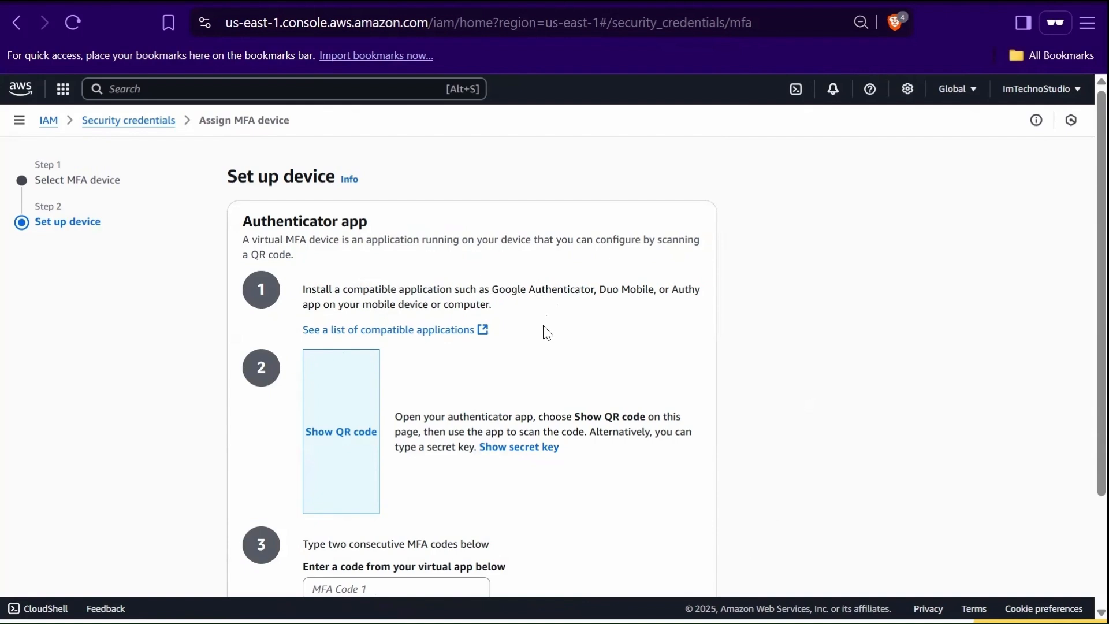
# Check the list of compatible virtual authenticator apps for Android and iOS, and return to the device setup.
pyautogui.click(431, 332)
pyautogui.scroll(-10, 529, 419)
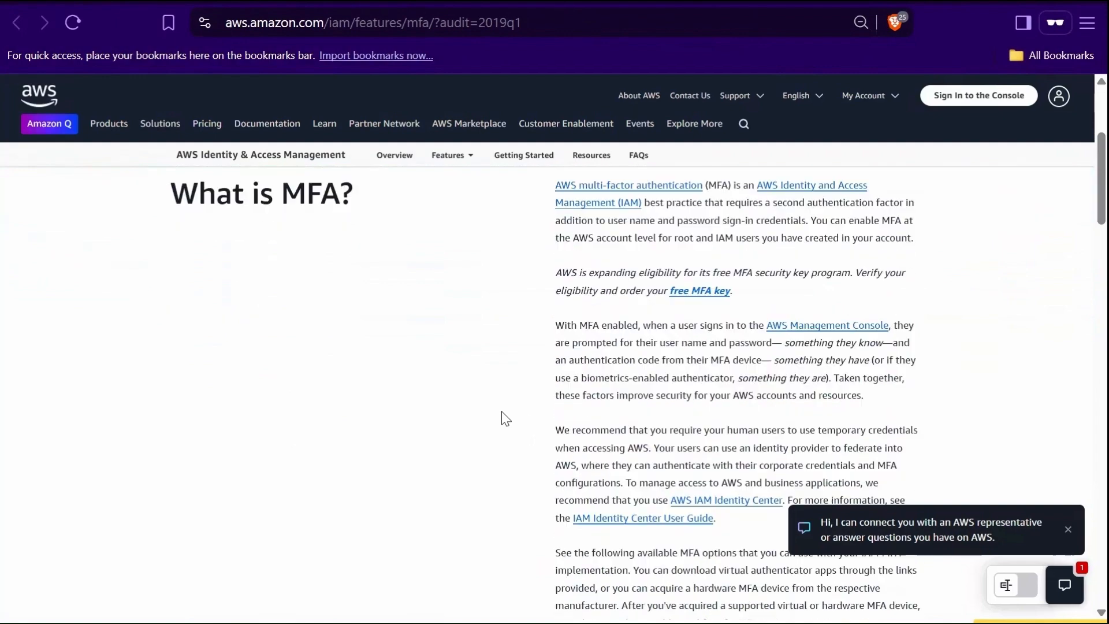
pyautogui.scroll(-8, 501, 412)
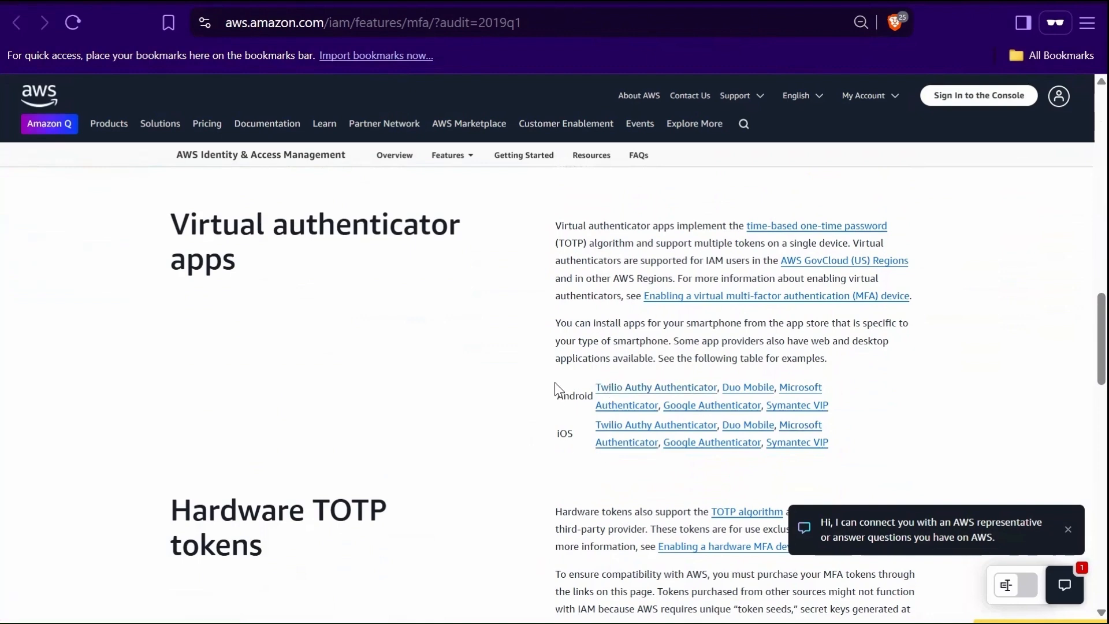
pyautogui.hotkey('ctrl', 'w')
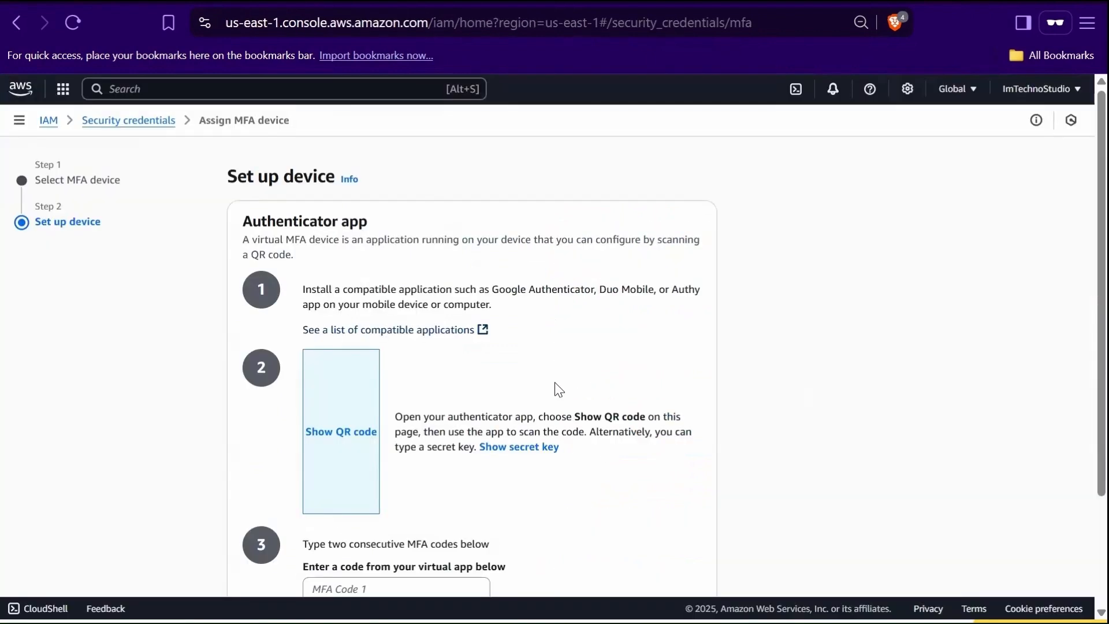
# Reveal the QR code for the authenticator app, enter two consecutive MFA codes, and add the MFA device.
pyautogui.click(344, 442)
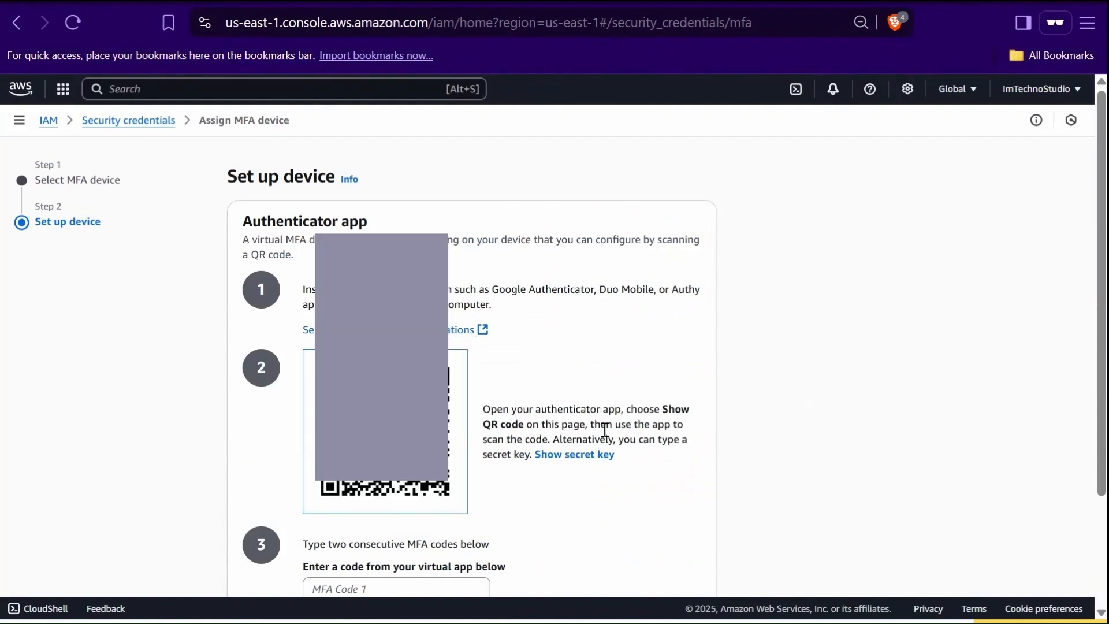
pyautogui.scroll(-1, 594, 437)
pyautogui.scroll(-3, 594, 438)
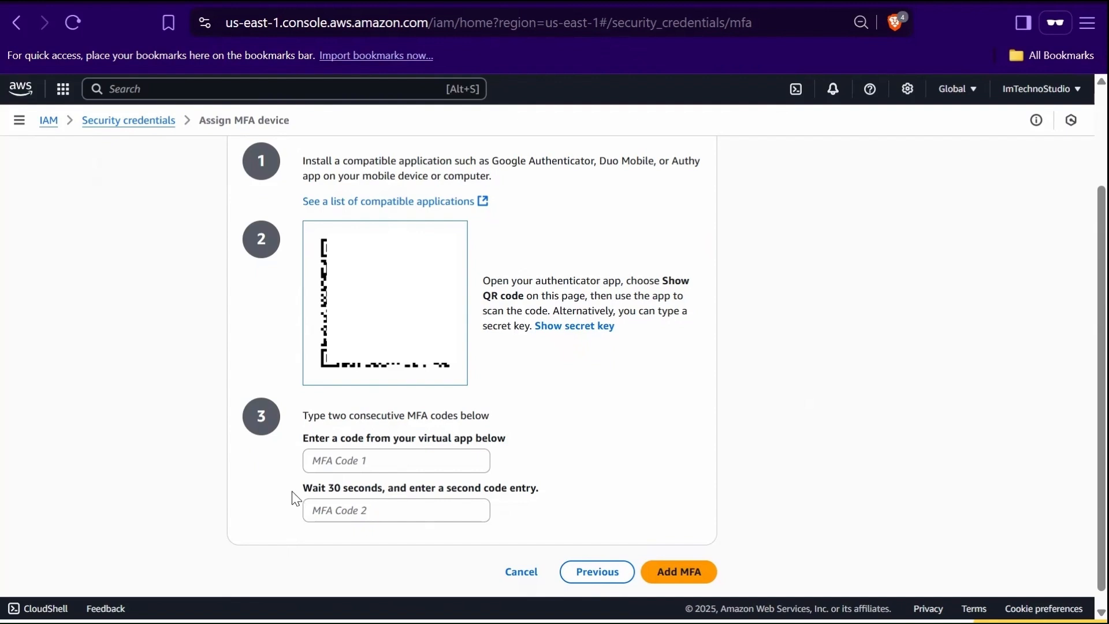
pyautogui.click(333, 460)
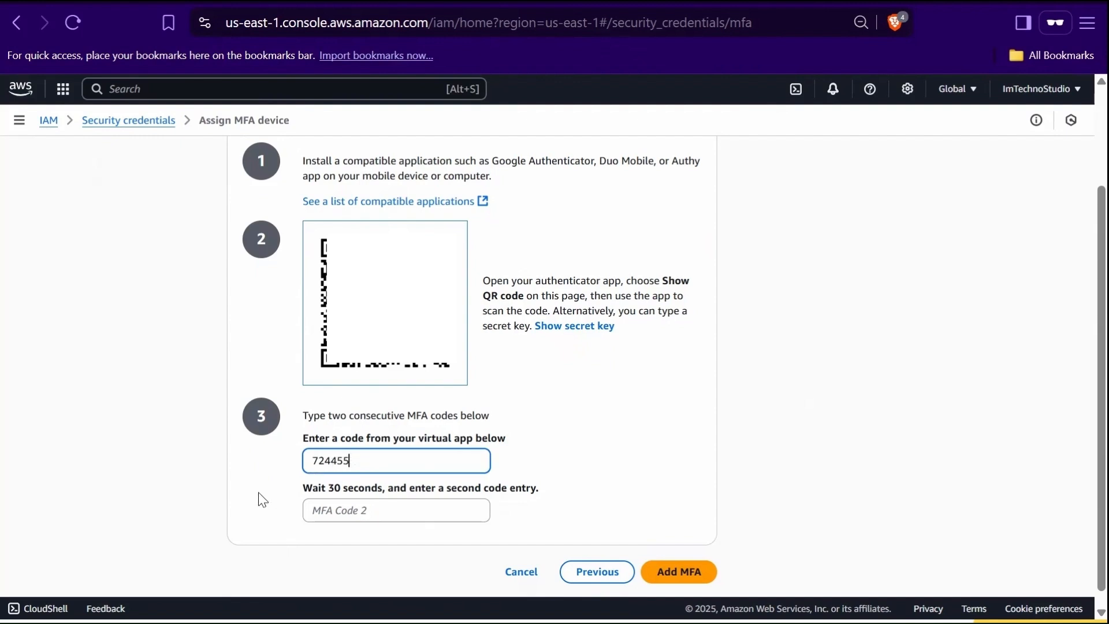
pyautogui.click(329, 511)
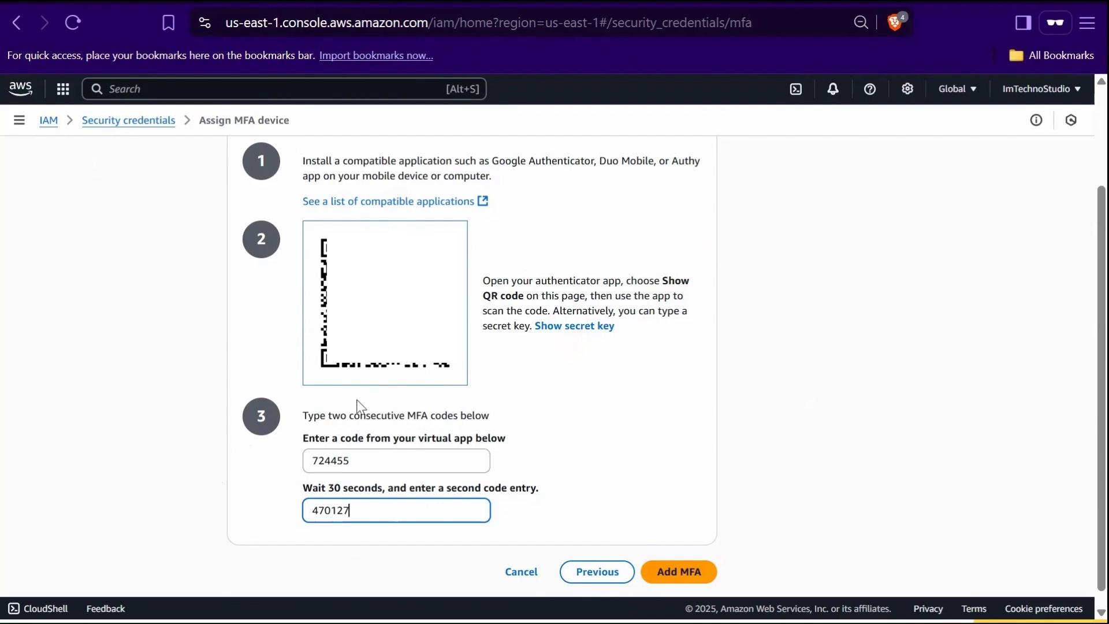
pyautogui.click(679, 571)
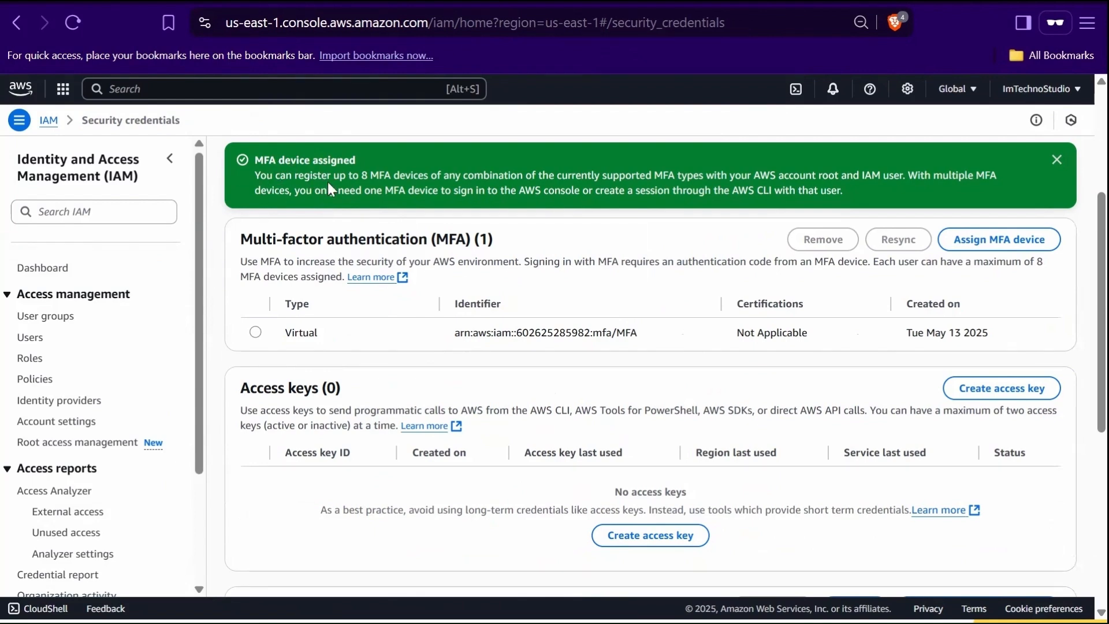
# Sign out of the root account and return to the console sign-in page.
pyautogui.click(1026, 90)
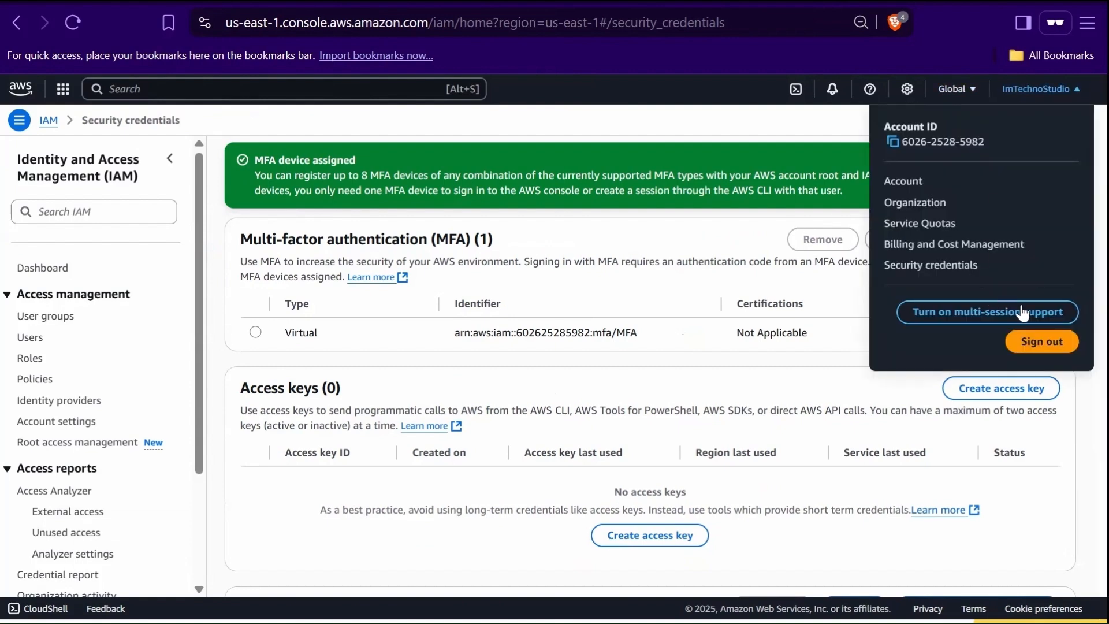
pyautogui.click(1035, 343)
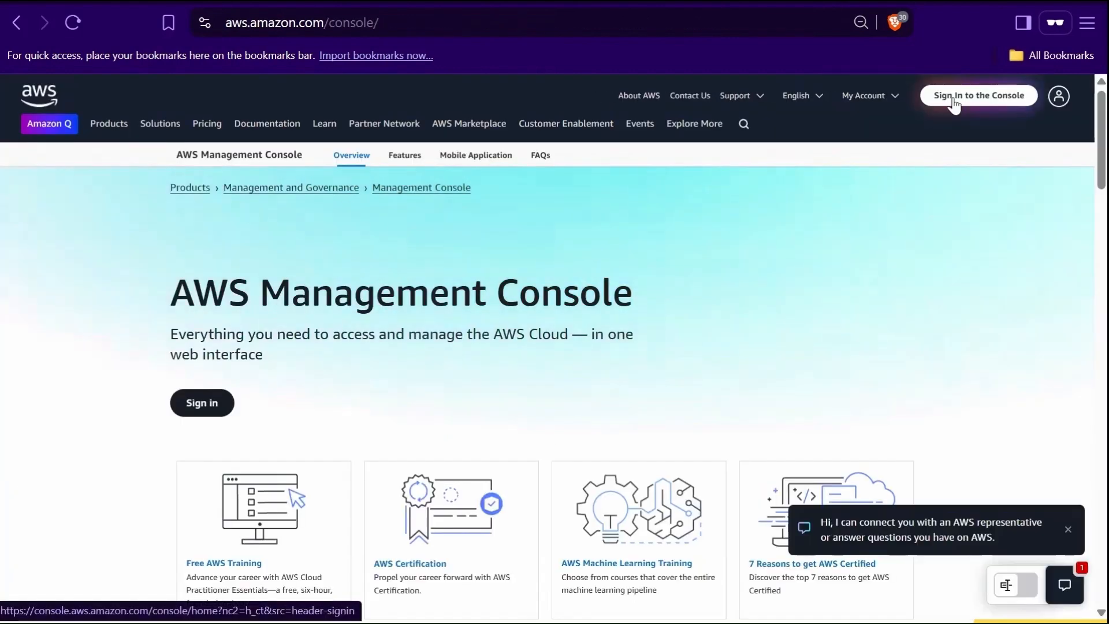
pyautogui.click(955, 99)
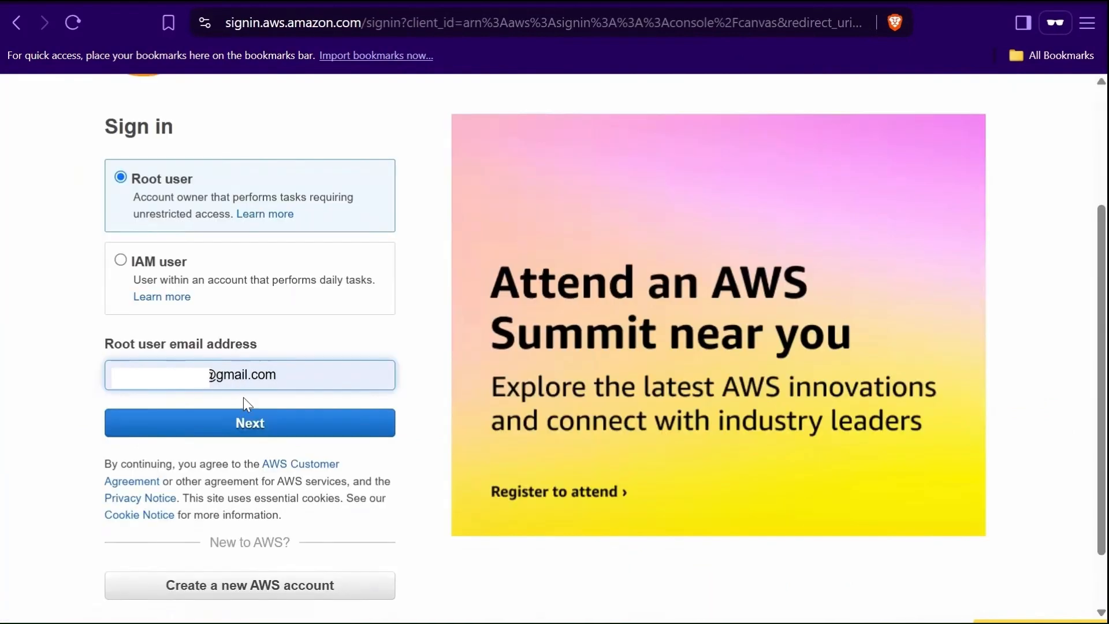
# Sign in again as root user with the prefilled email, the account password and the MFA code.
pyautogui.click(234, 429)
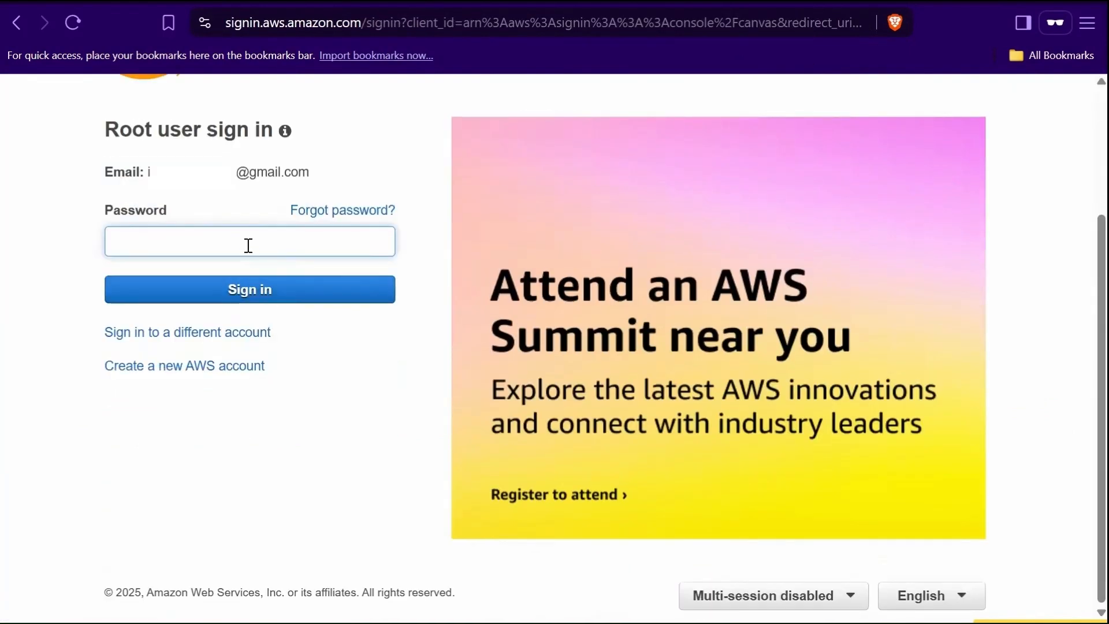
pyautogui.write('•••••••••••')
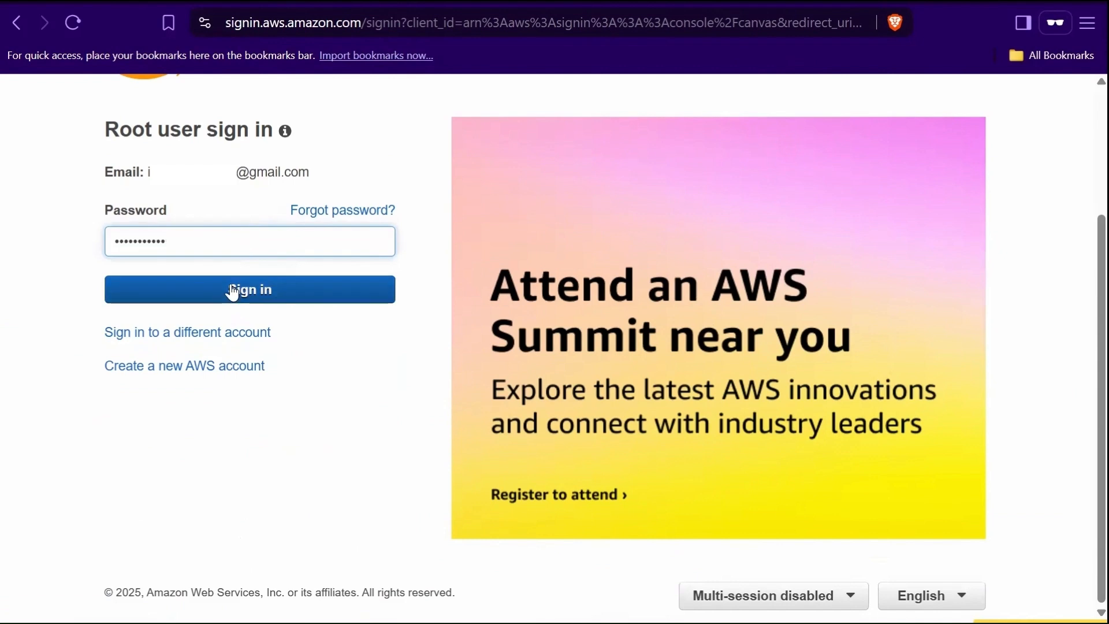
pyautogui.click(248, 289)
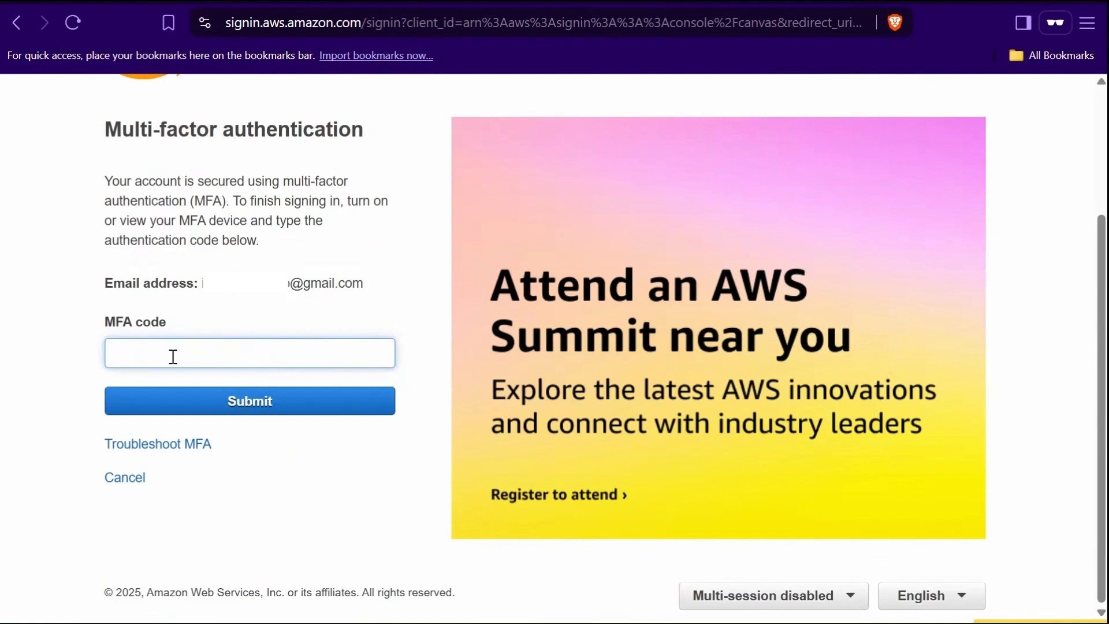
pyautogui.click(219, 400)
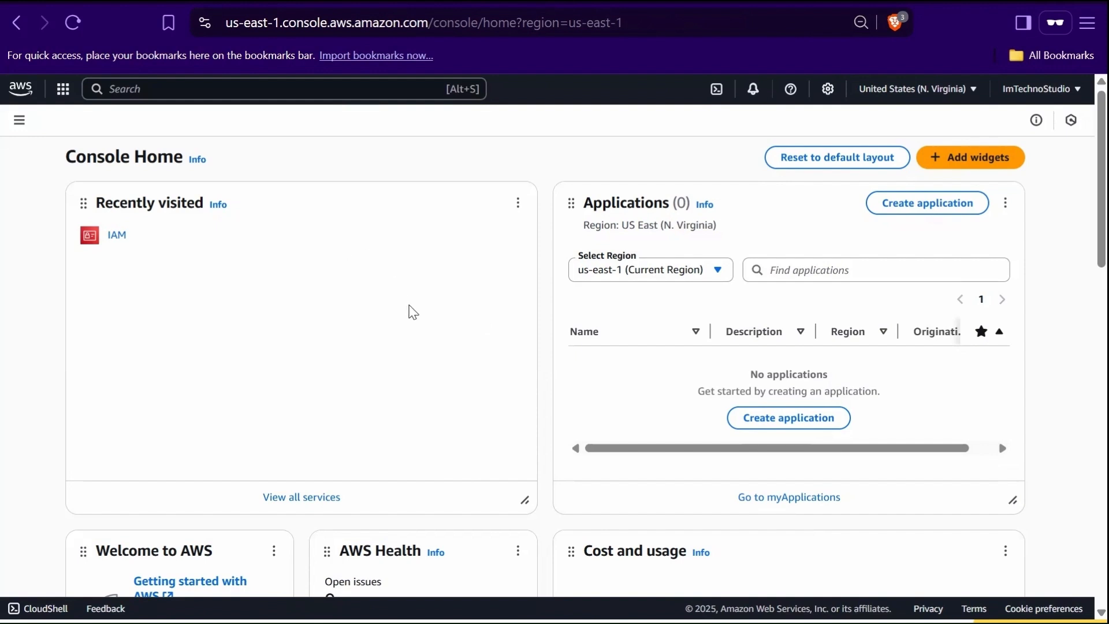
# Find the IAM service and open the security credentials of the user Test-user at the multi-factor authentication section.
pyautogui.click(261, 88)
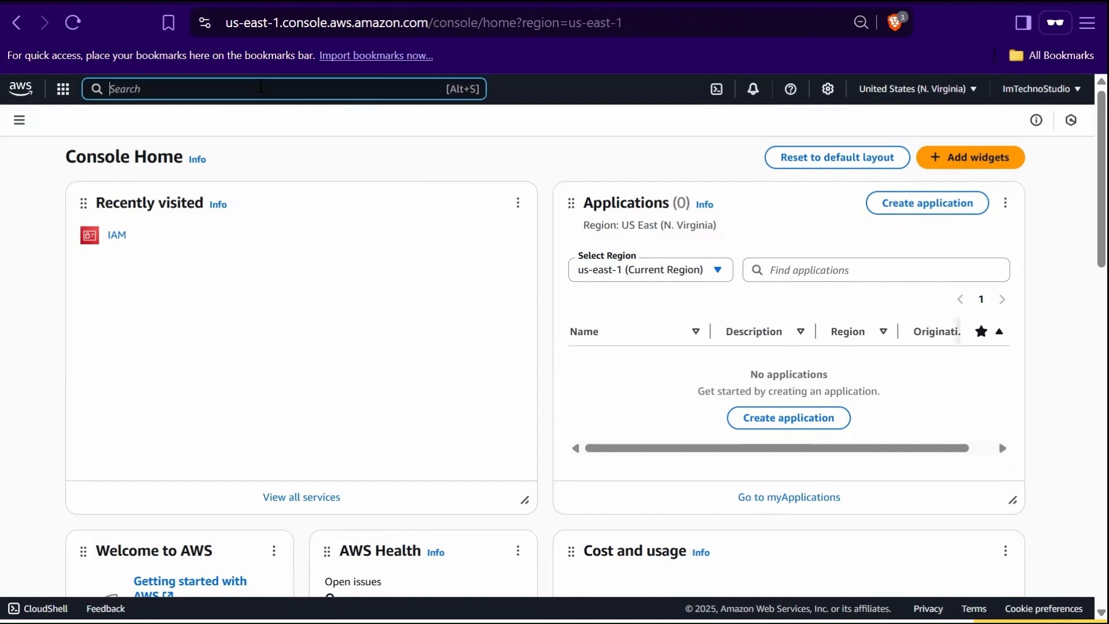
pyautogui.write('iam')
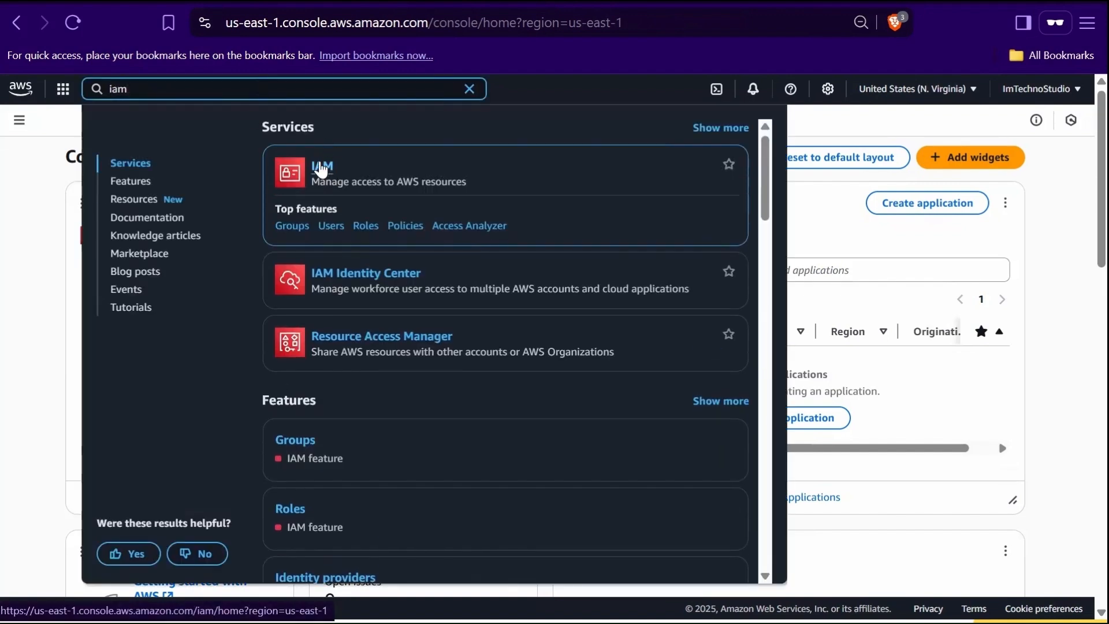
pyautogui.click(321, 169)
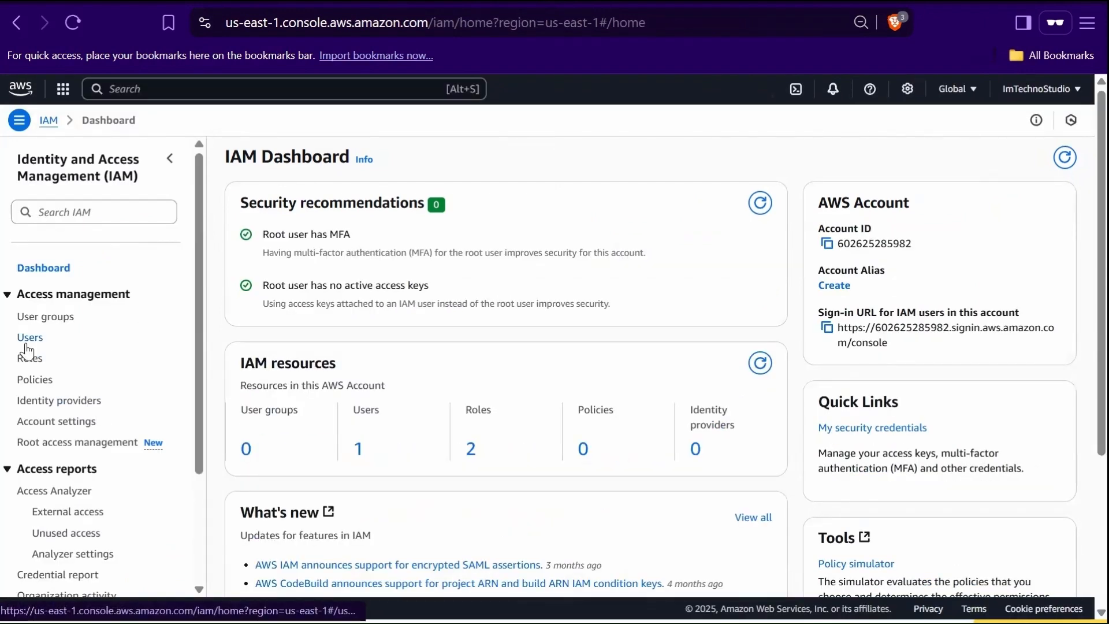
pyautogui.click(26, 344)
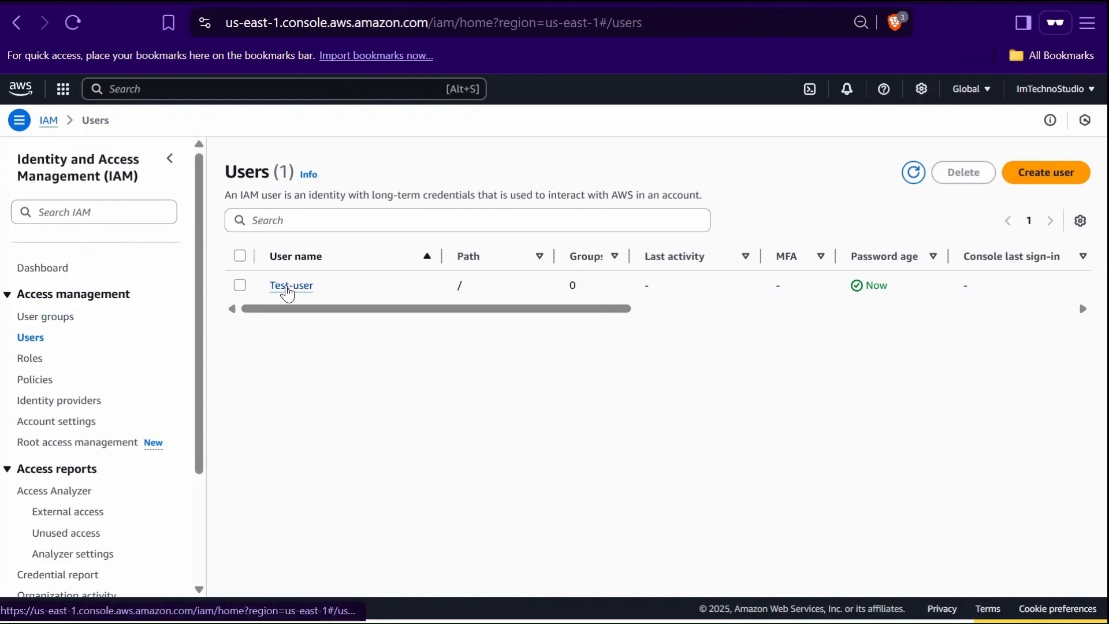
pyautogui.click(287, 292)
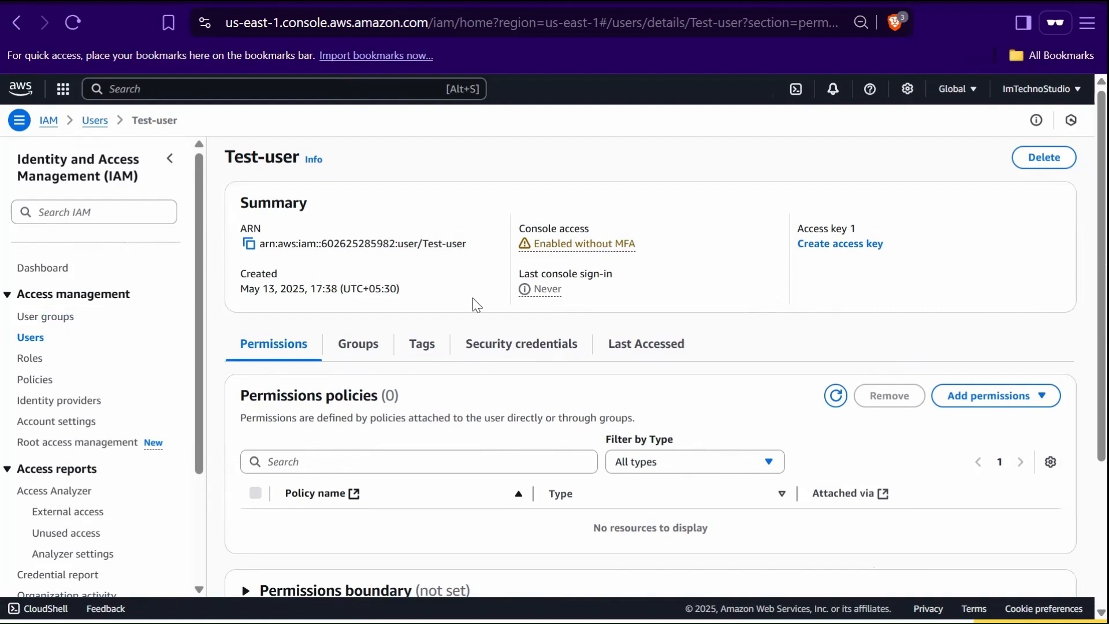
pyautogui.click(508, 343)
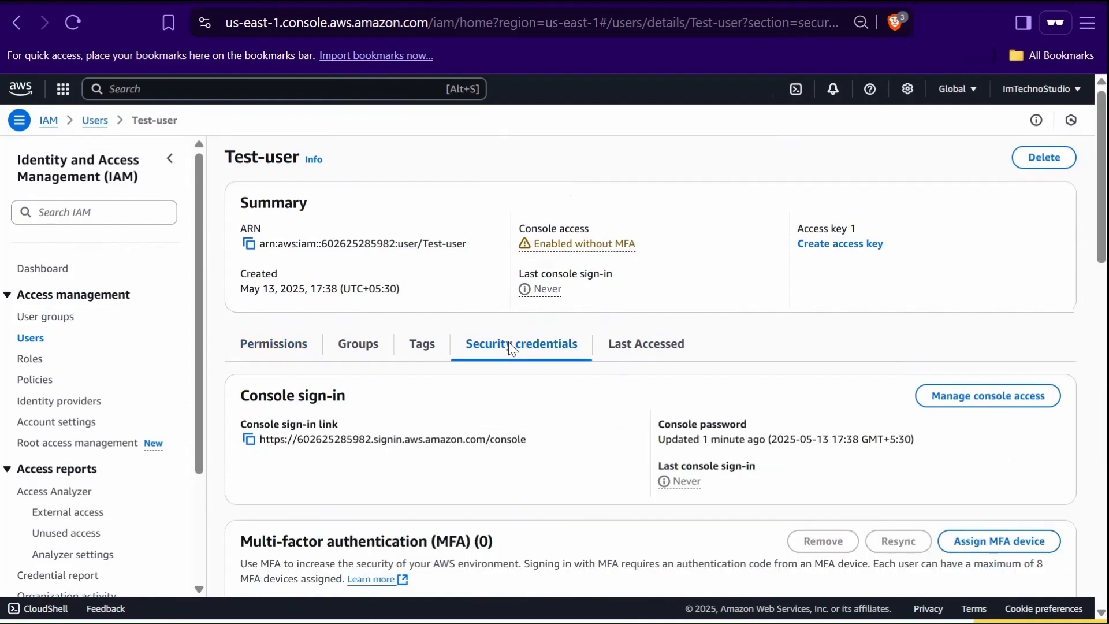
pyautogui.scroll(-4, 511, 347)
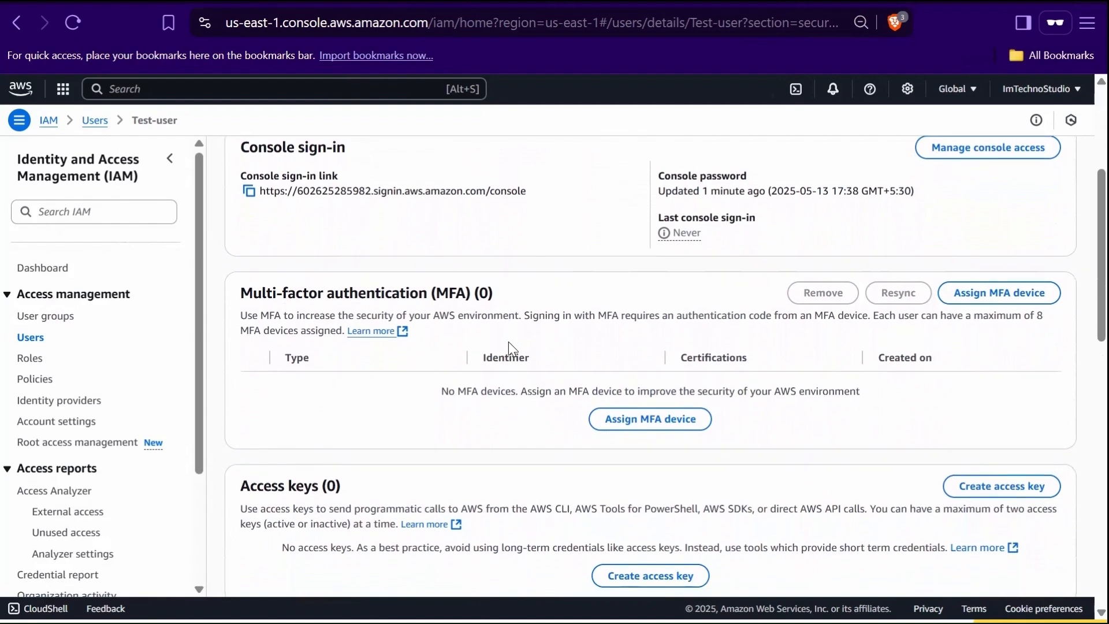
# Start assigning Test-user an MFA device named mfa-iam-user, using the Authenticator app option, and proceed to the device setup.
pyautogui.click(990, 295)
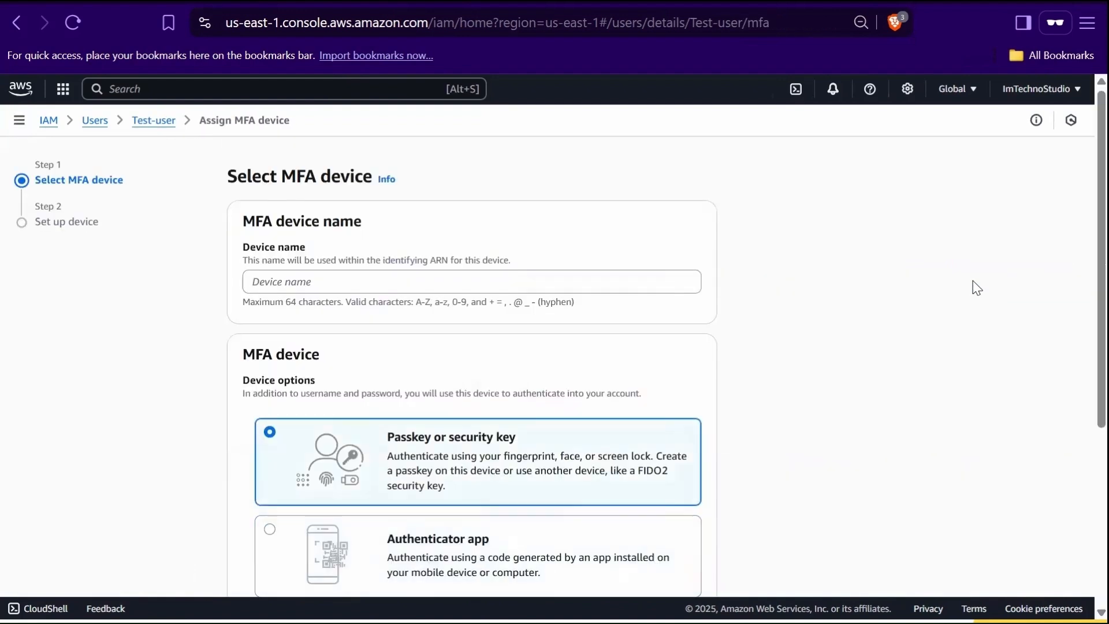
pyautogui.click(386, 279)
pyautogui.write('mfa-iam-user')
pyautogui.scroll(-3, 386, 279)
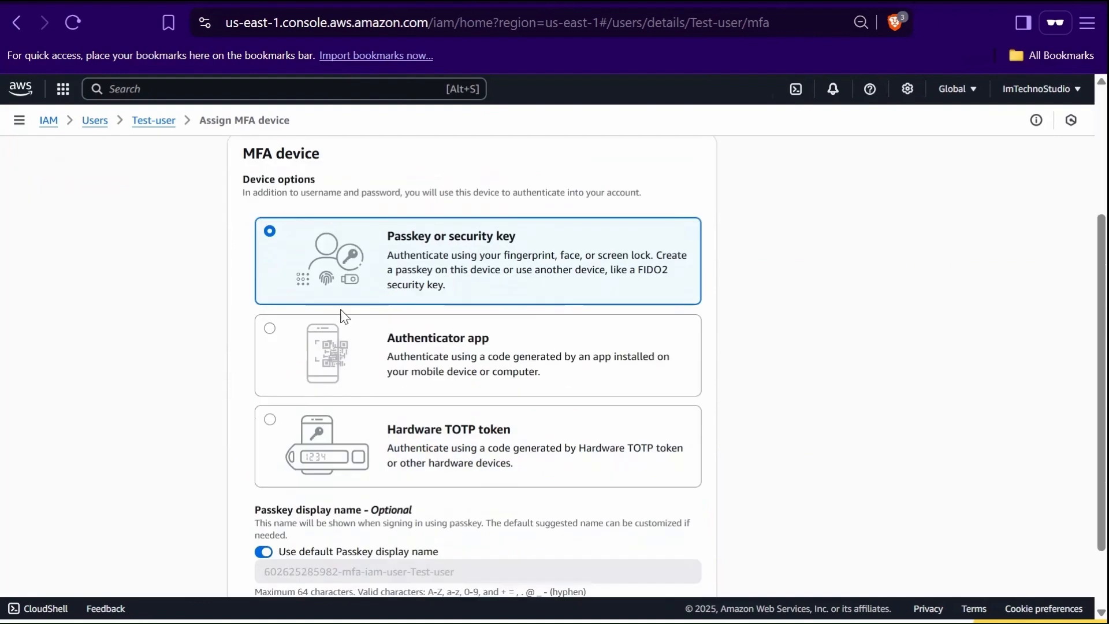
pyautogui.click(269, 329)
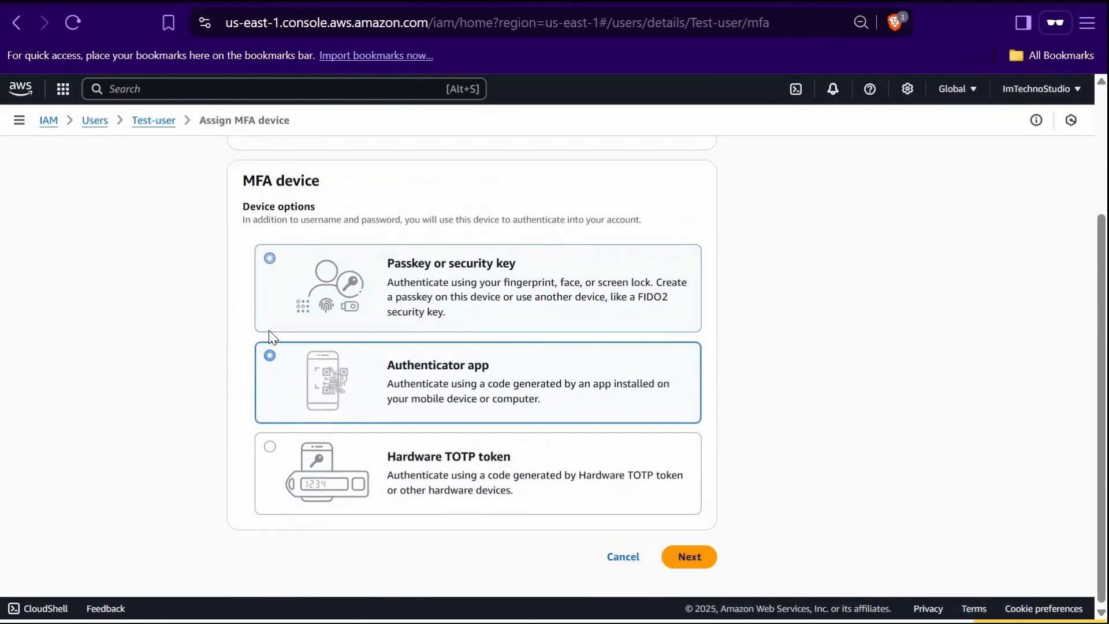
pyautogui.click(693, 555)
# Reveal the QR code for Test-user's authenticator app, enter two consecutive MFA codes, and add the MFA device.
pyautogui.click(374, 388)
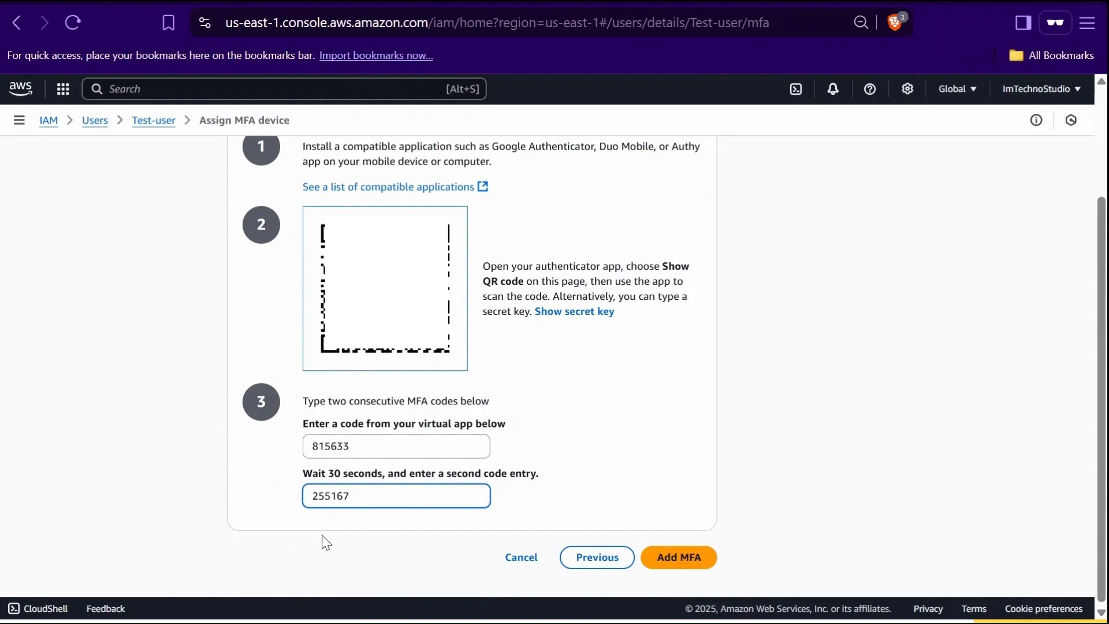
pyautogui.click(681, 568)
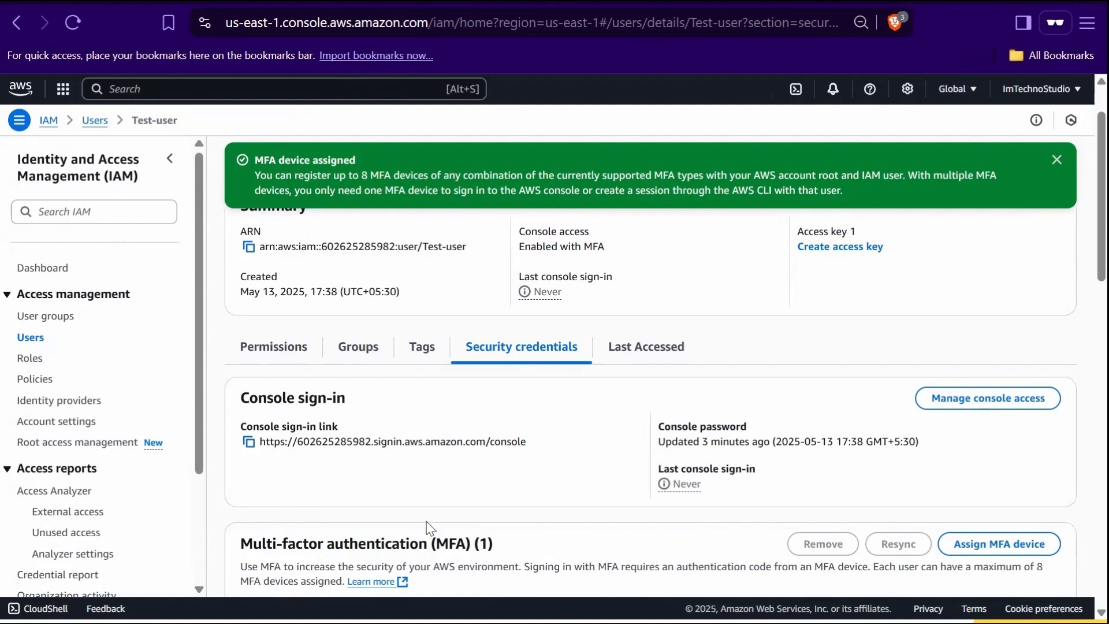
# Review Test-user's multi-factor authentication section, and remove the virtual MFA device mfa-iam-user from the user.
pyautogui.scroll(-2, 426, 522)
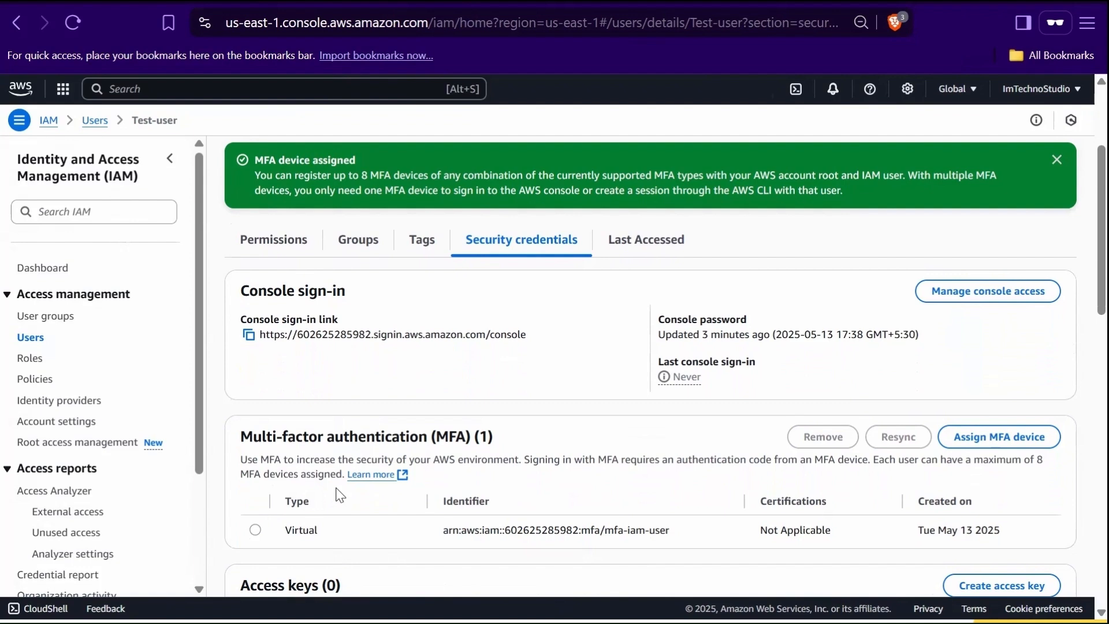
pyautogui.scroll(1, 339, 495)
pyautogui.scroll(-2, 338, 491)
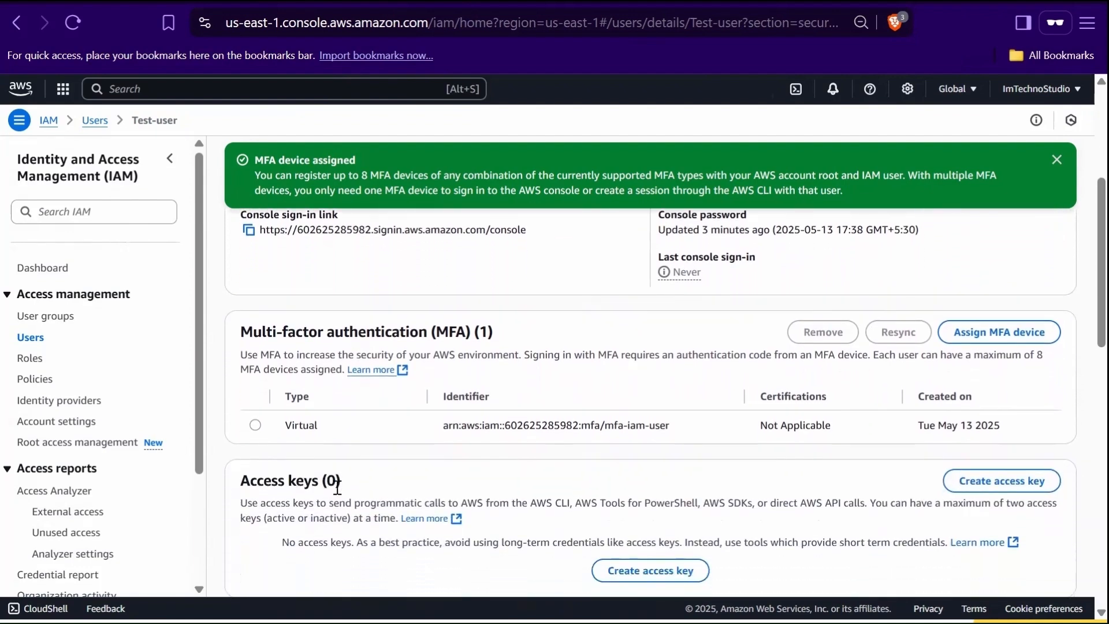
pyautogui.scroll(5, 463, 378)
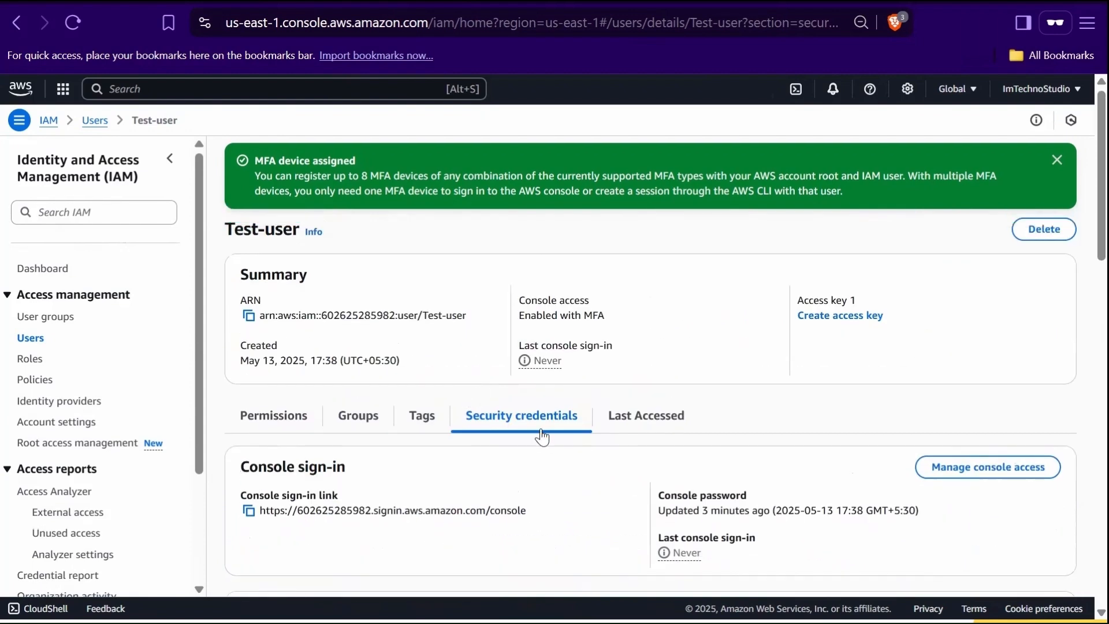
pyautogui.scroll(-5, 510, 468)
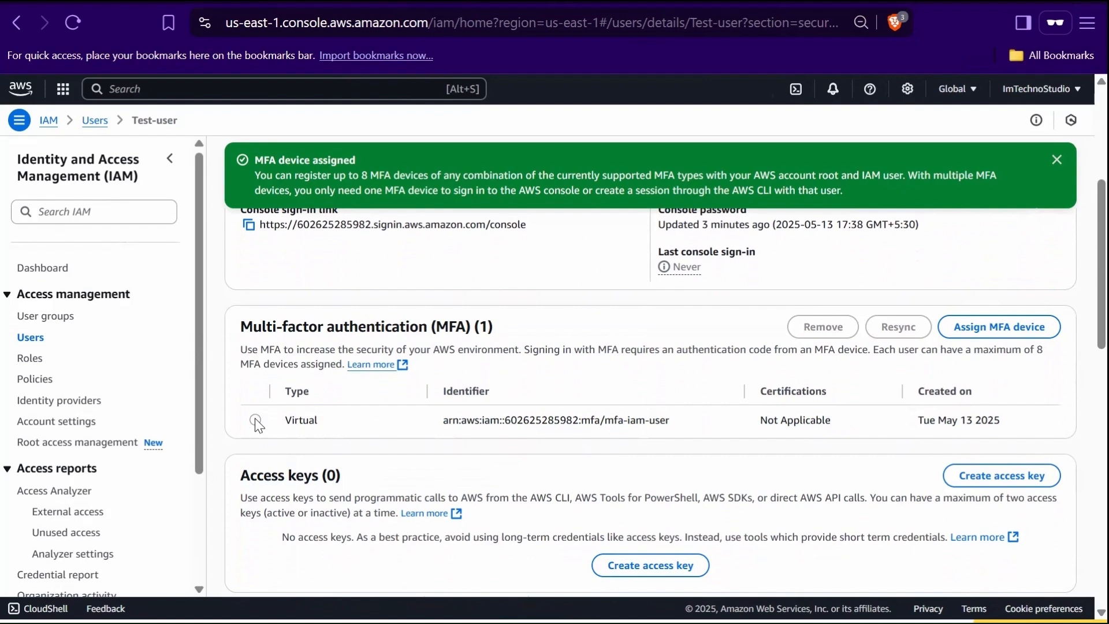
pyautogui.click(256, 421)
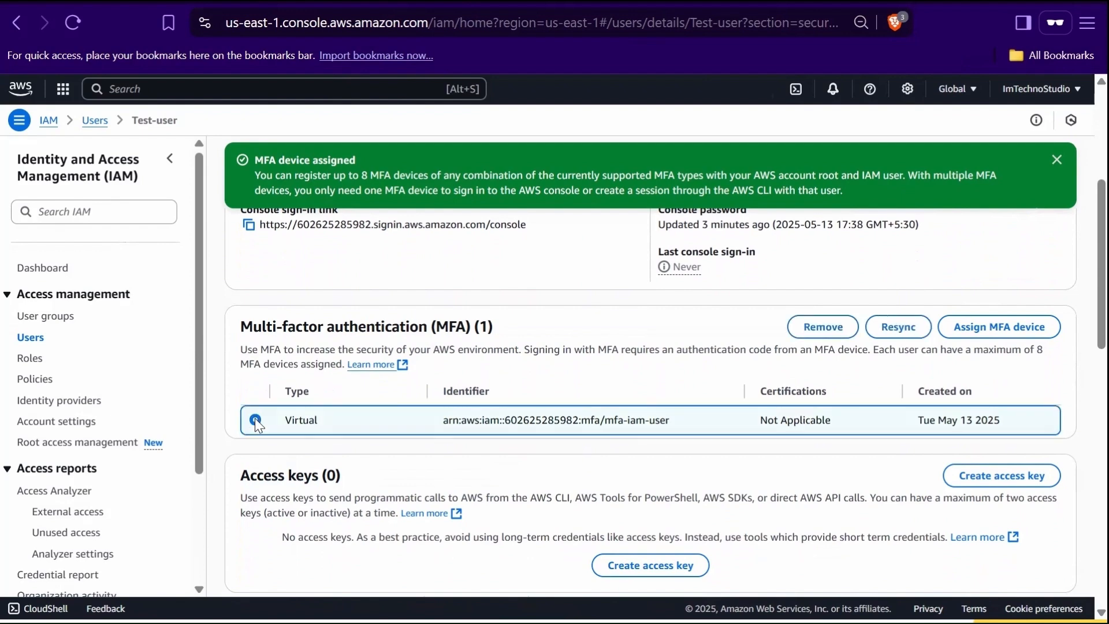
pyautogui.click(815, 328)
pyautogui.click(725, 394)
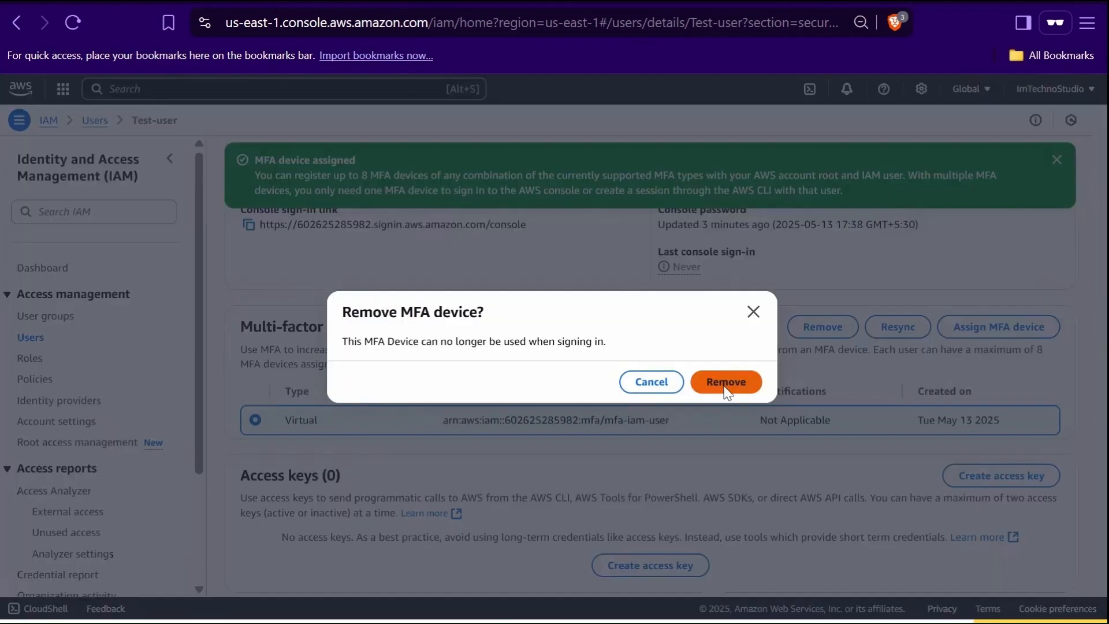
pyautogui.click(723, 386)
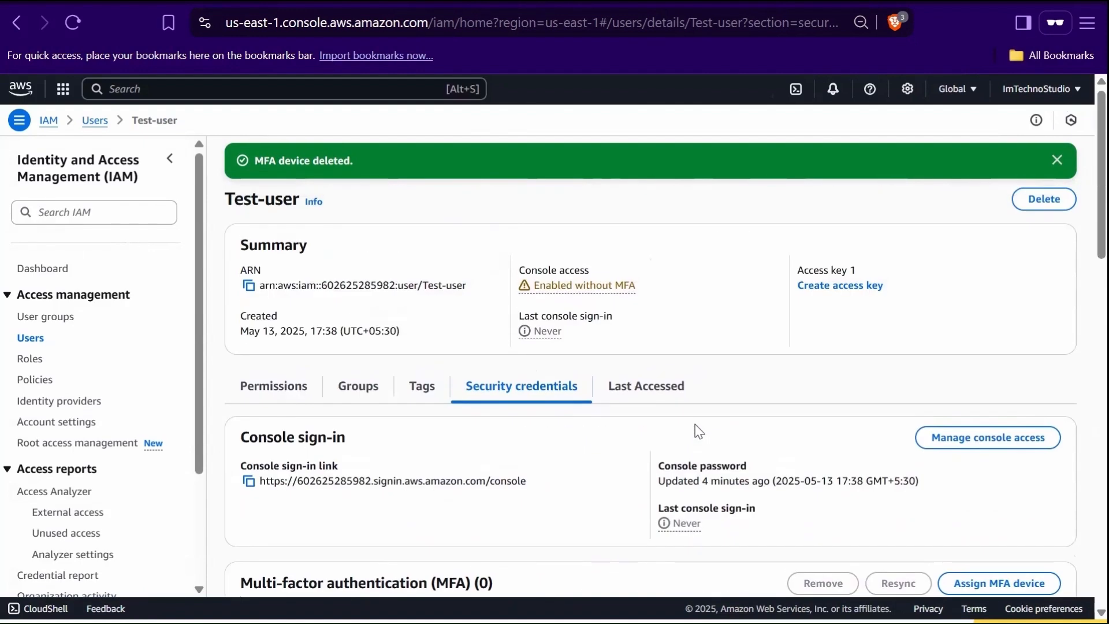
# Delete the IAM user Test-user permanently, entering "confirm" as the written consent.
pyautogui.click(1043, 202)
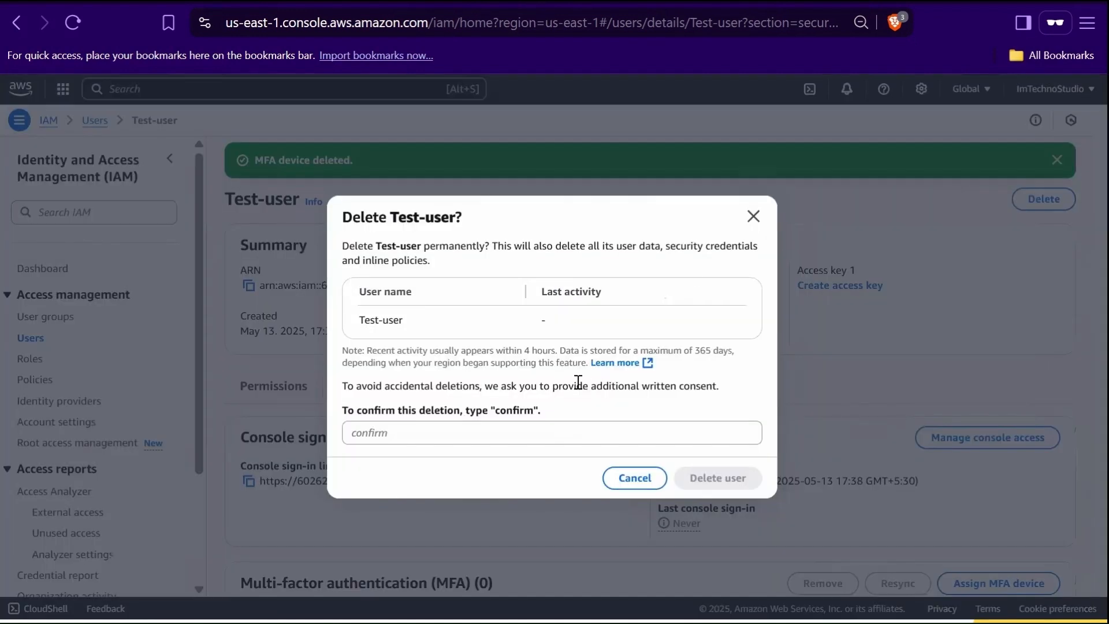
pyautogui.click(487, 432)
pyautogui.write('confirm')
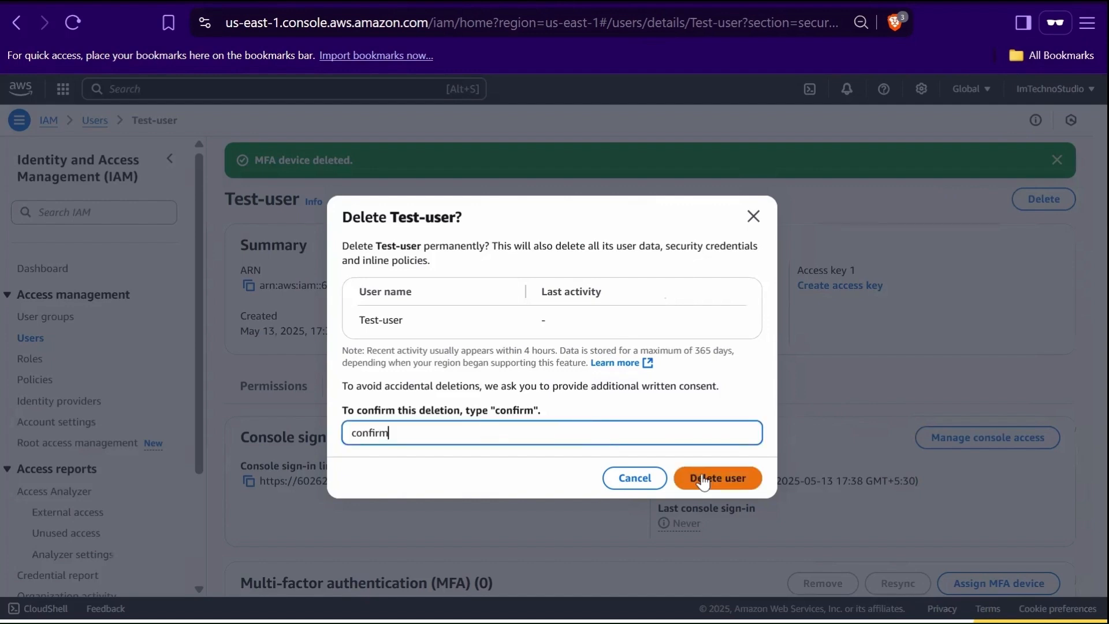
pyautogui.click(703, 474)
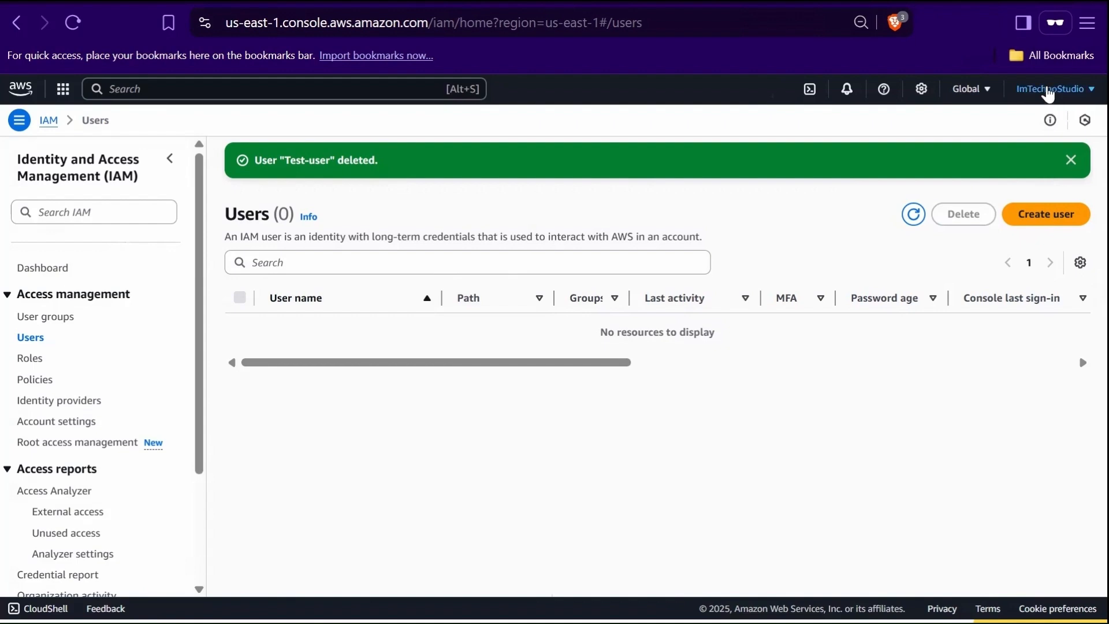
# Open the root account's security credentials and remove its virtual MFA device named MFA.
pyautogui.click(1048, 92)
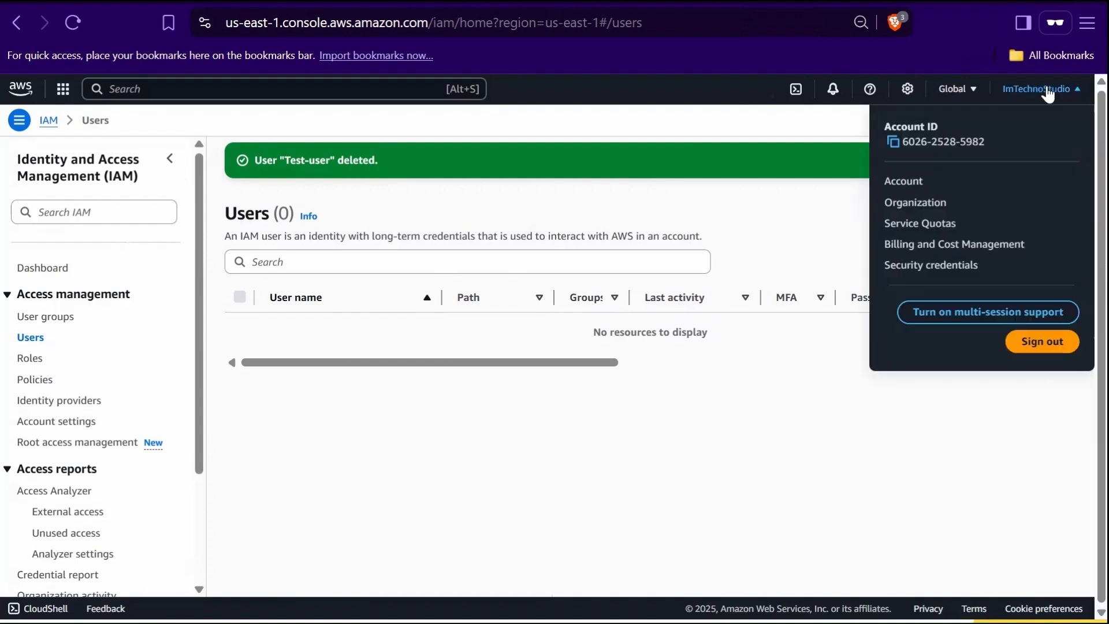
pyautogui.click(930, 265)
pyautogui.click(255, 360)
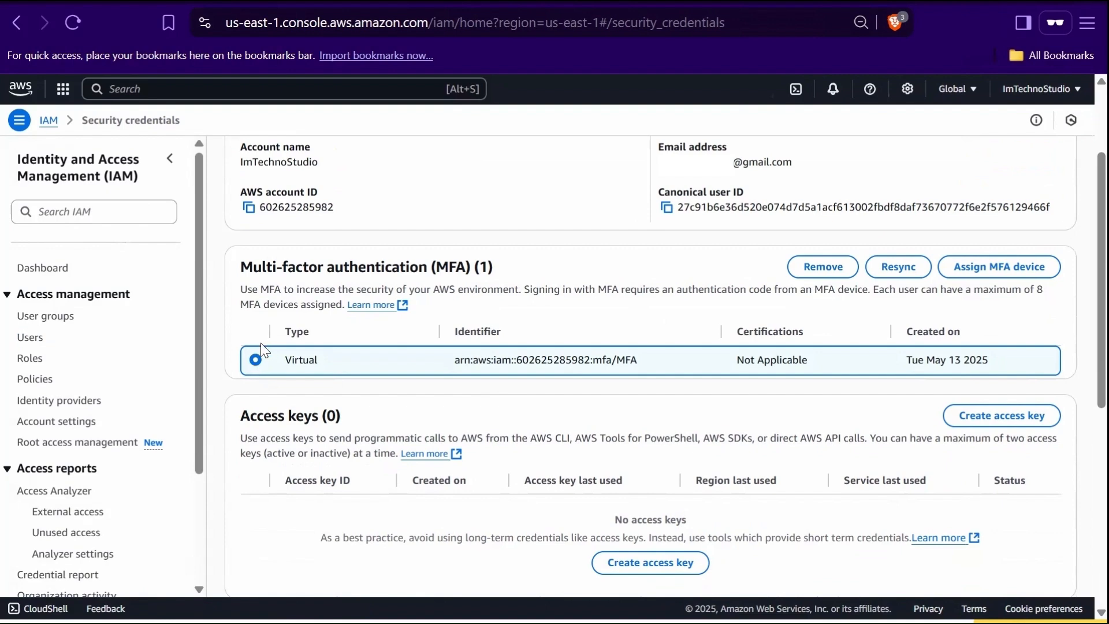
pyautogui.click(826, 271)
pyautogui.click(732, 382)
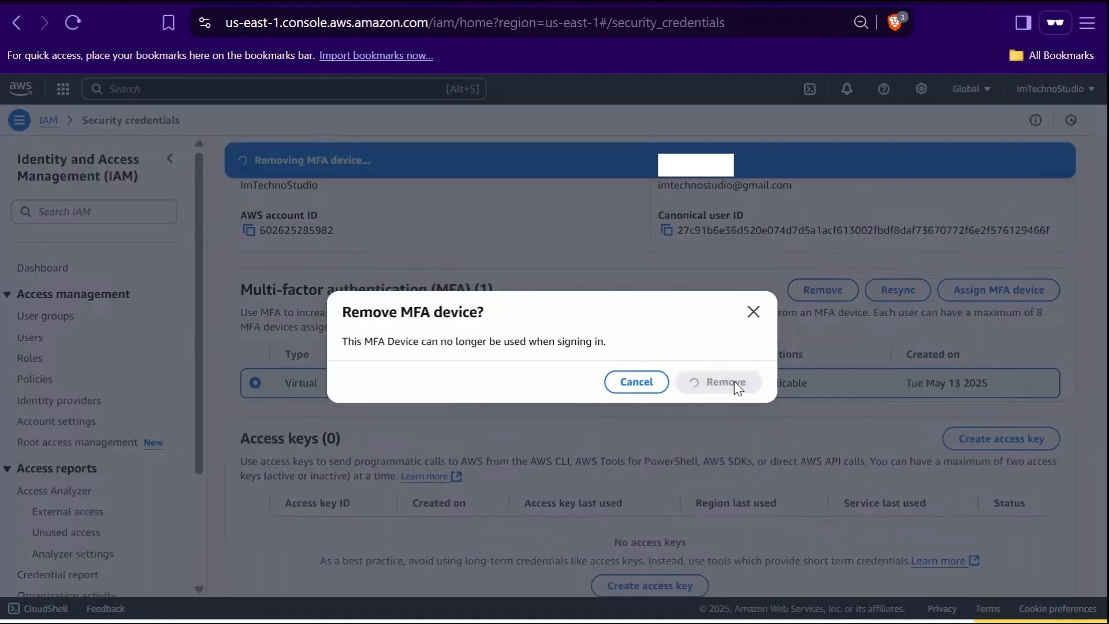